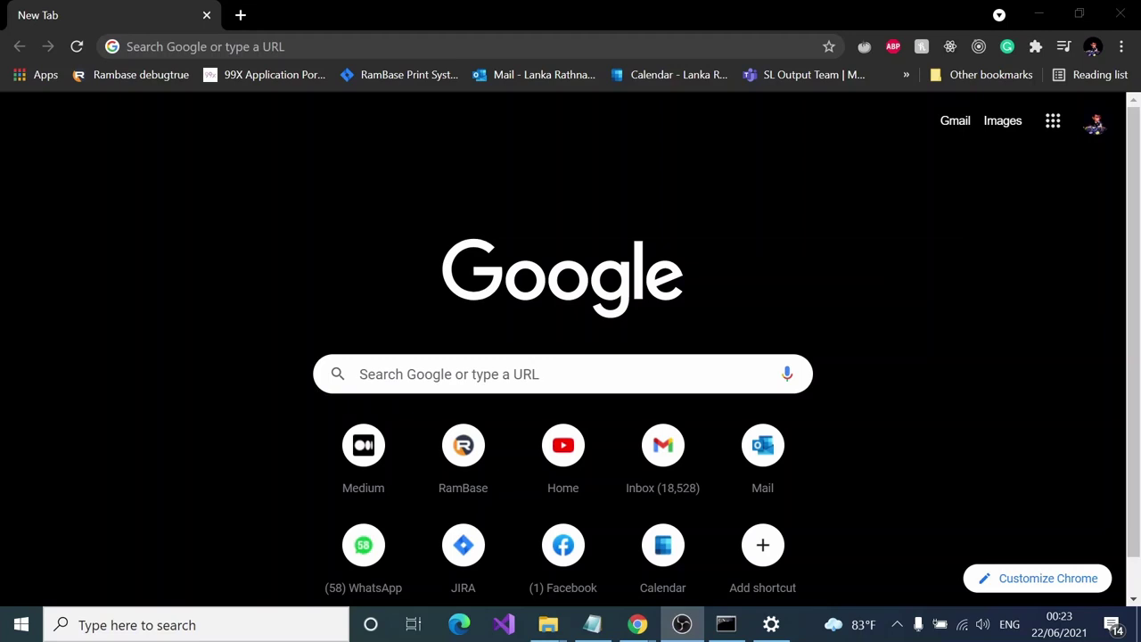
# Step: Search the web for "mongodb download" and open the MongoDB Community Server download page
pyautogui.click(493, 46)
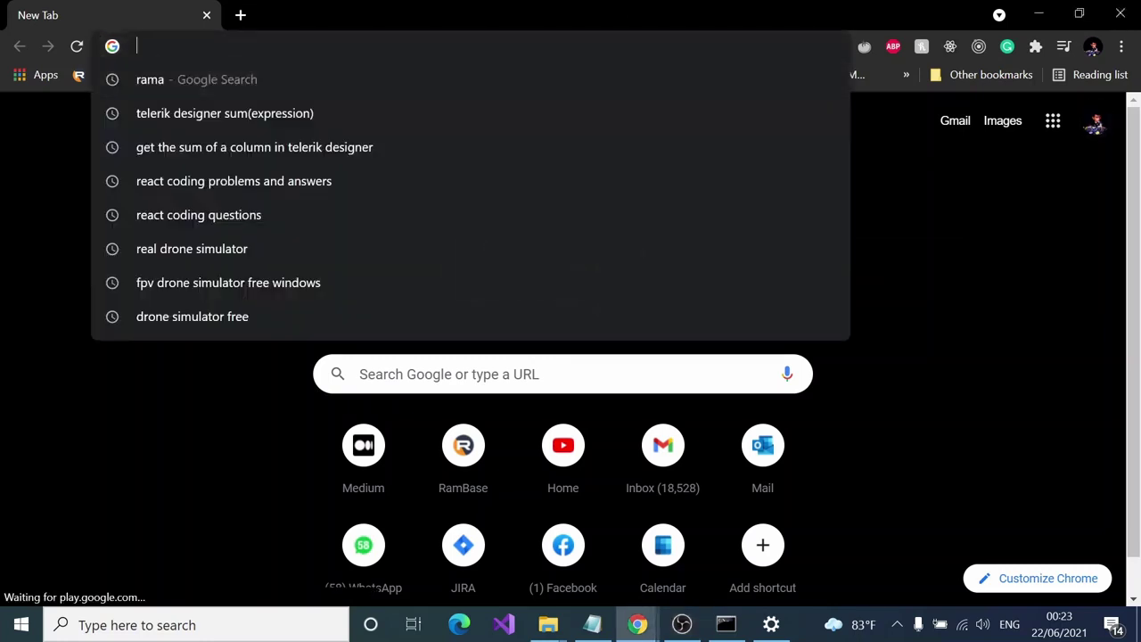
pyautogui.write('mongo')
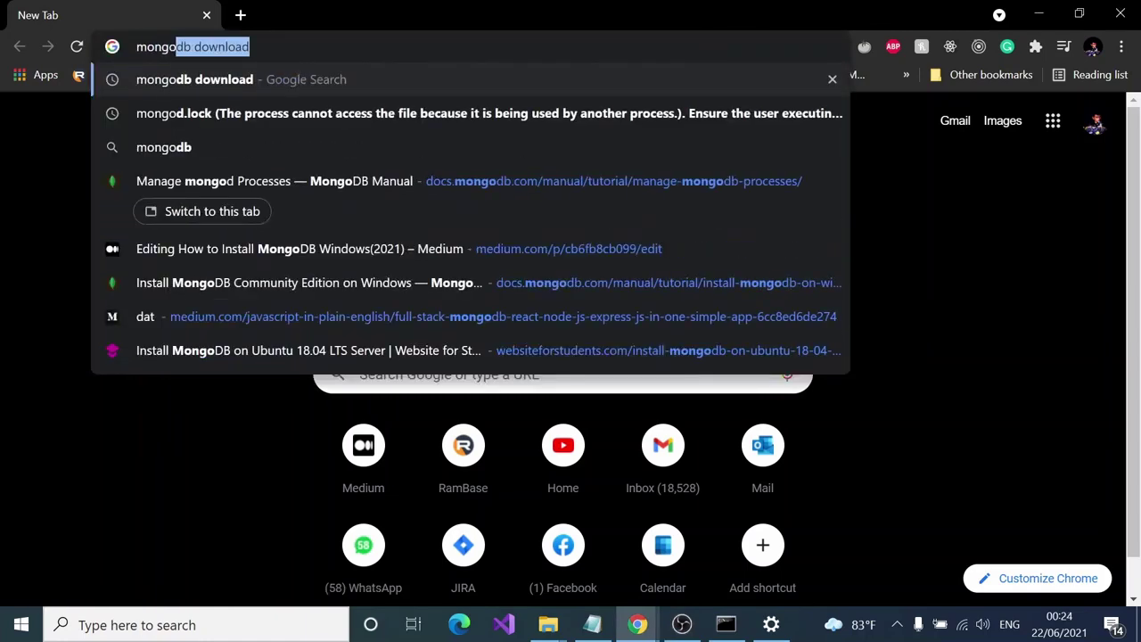
pyautogui.press('Return')
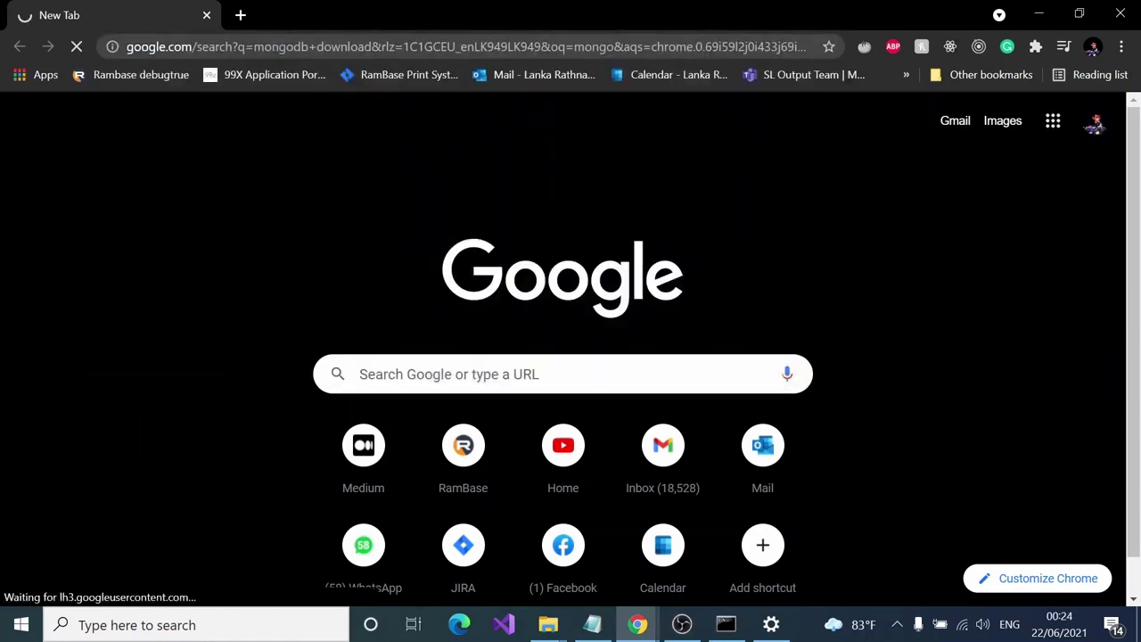
pyautogui.scroll(-3, 514, 236)
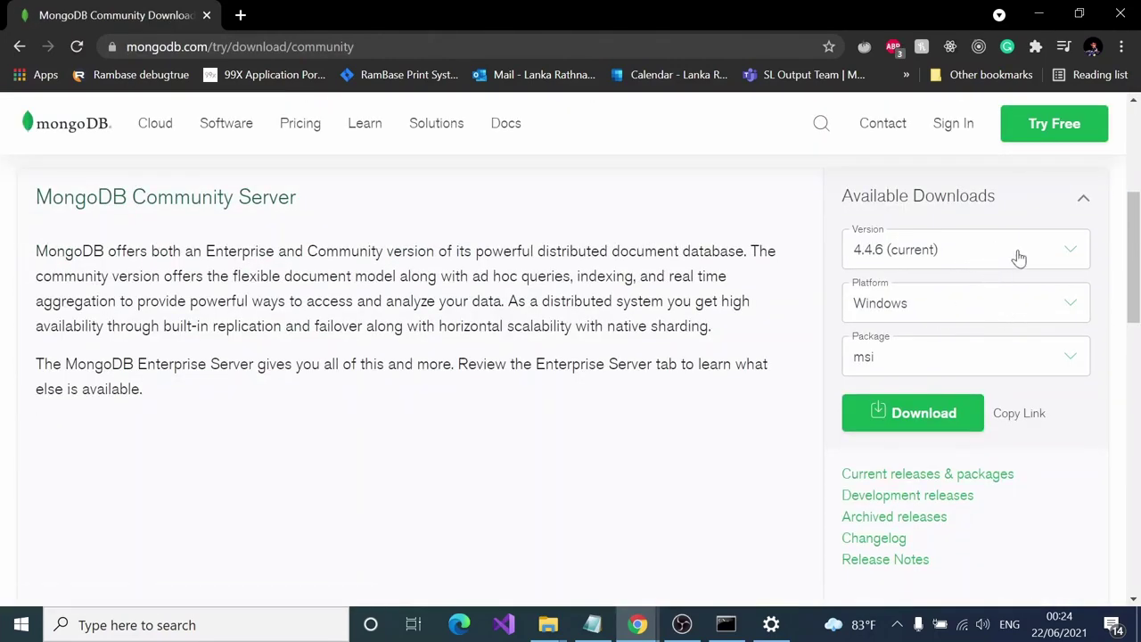
# Step: Download MongoDB Community Server version 4.4.6 (current) for Windows as an msi package, saving it in the E-books folder on drive D
pyautogui.click(938, 259)
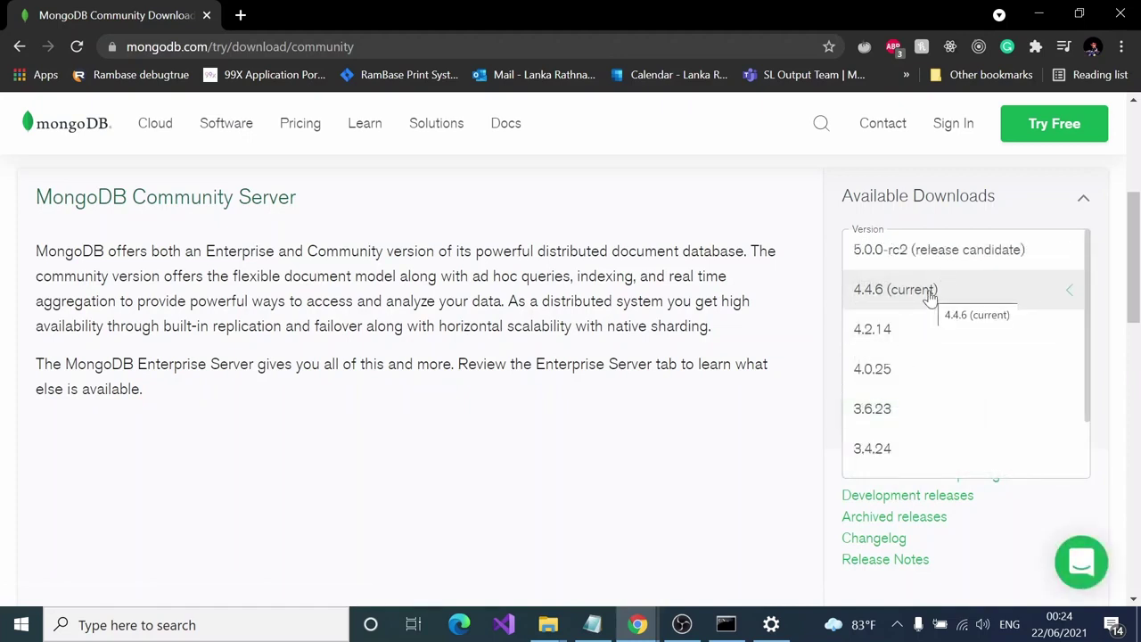
pyautogui.click(930, 295)
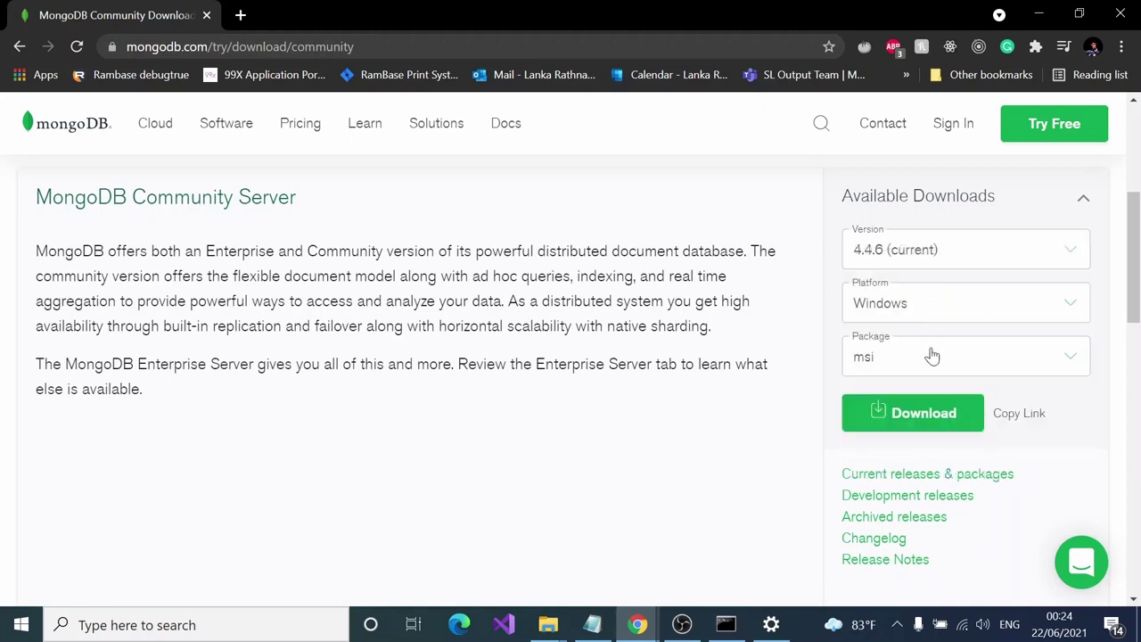
pyautogui.click(935, 308)
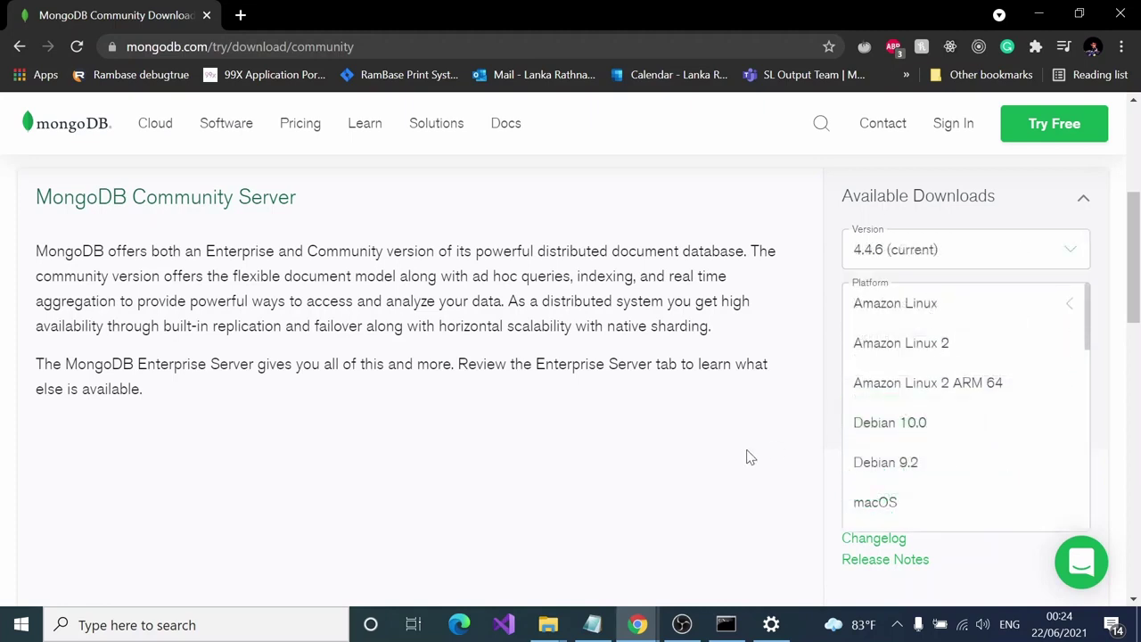
pyautogui.scroll(-5, 883, 446)
pyautogui.press('Return')
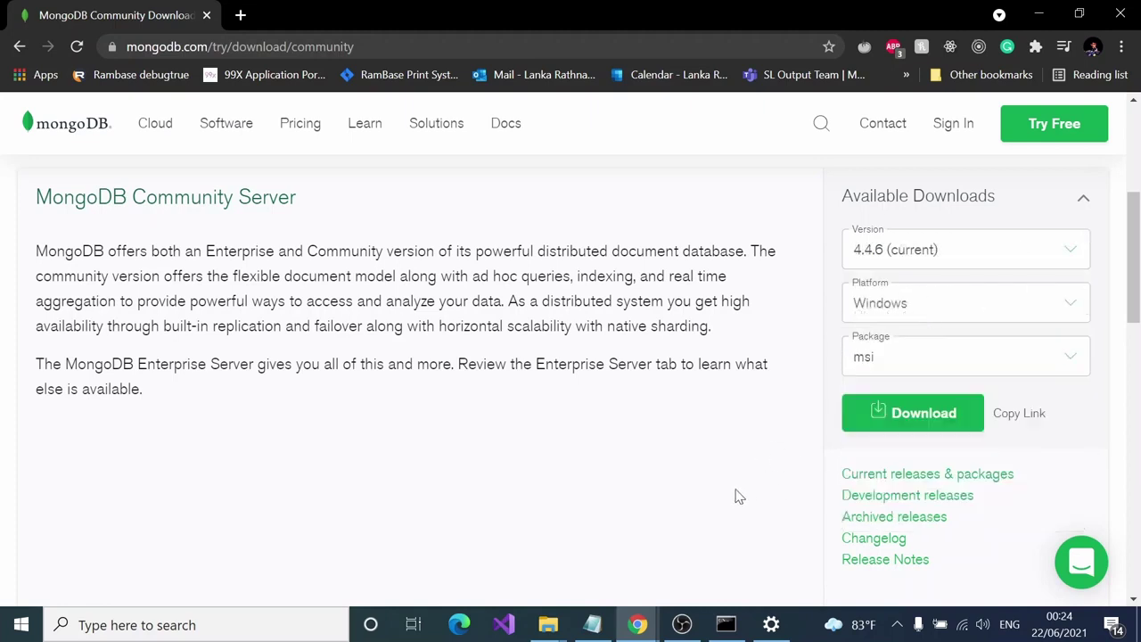
pyautogui.click(962, 359)
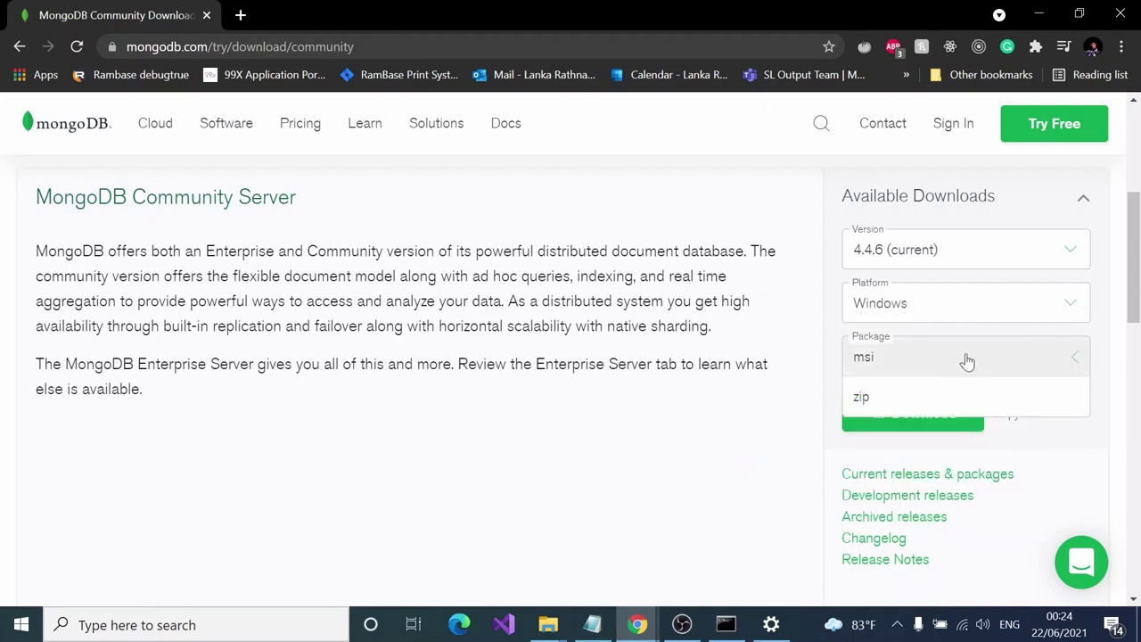
pyautogui.click(962, 357)
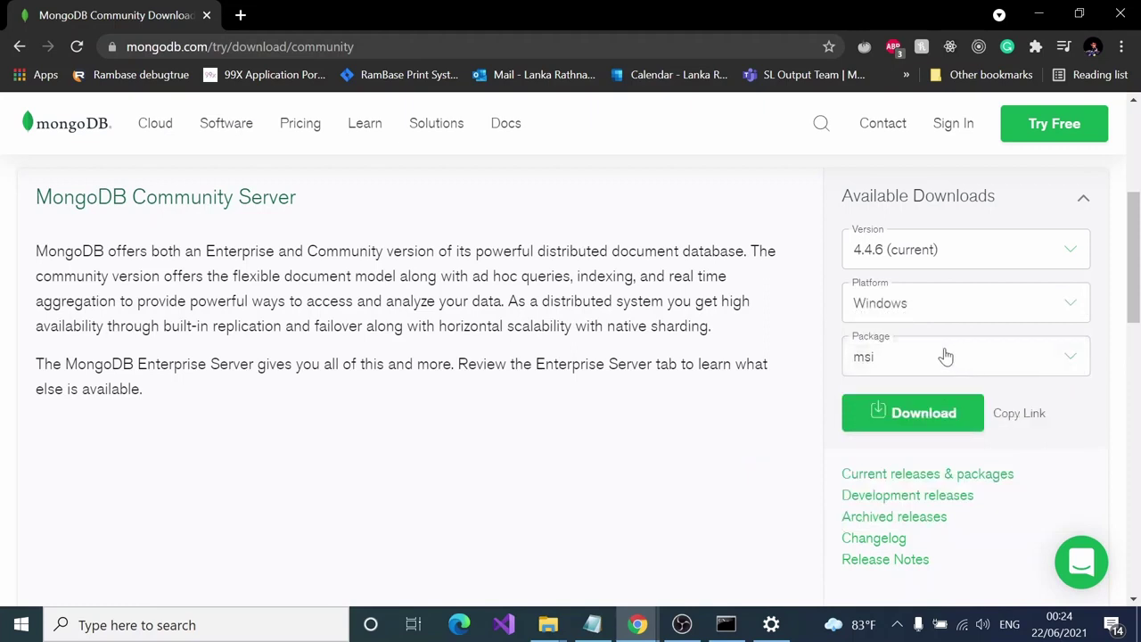
pyautogui.click(878, 417)
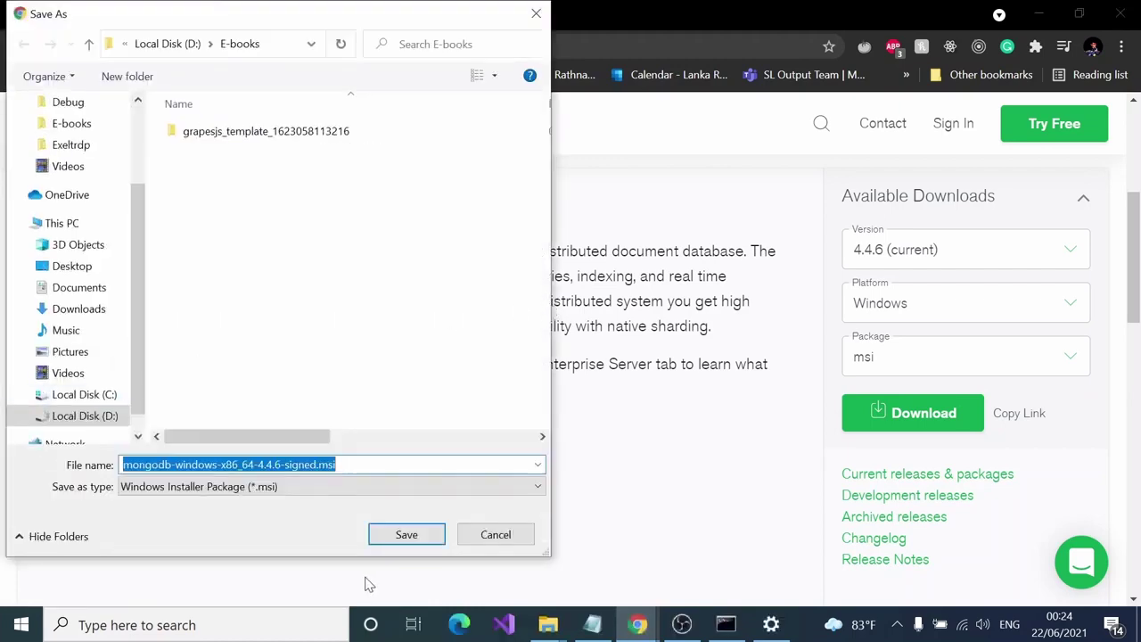
pyautogui.click(400, 533)
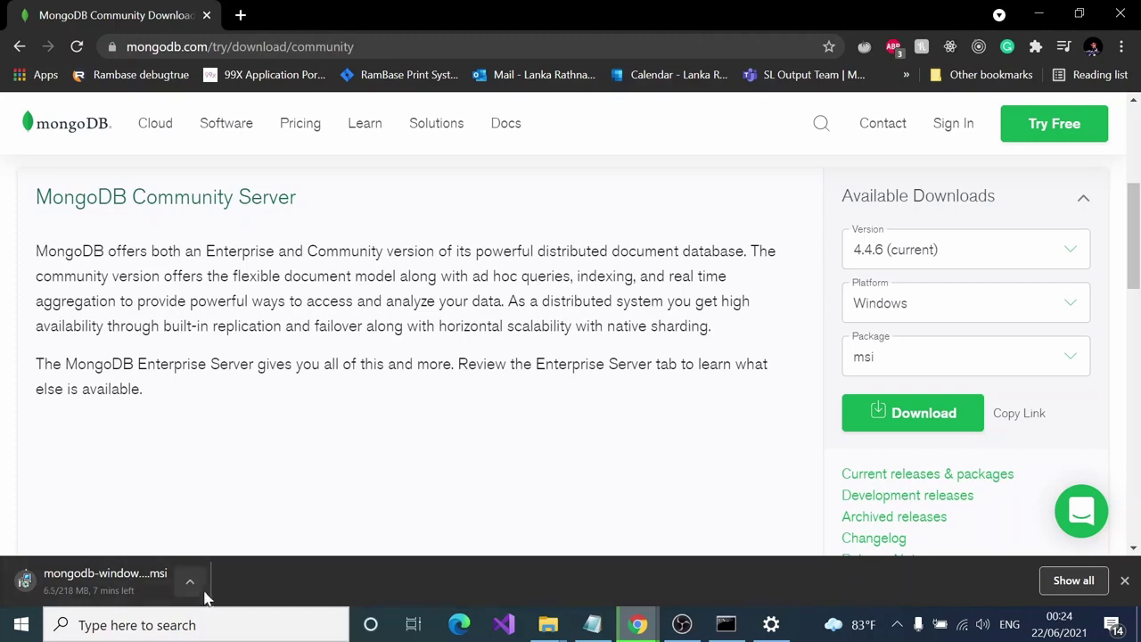
# Step: Pause the MongoDB installer download and show the file in its folder
pyautogui.click(190, 580)
pyautogui.click(248, 499)
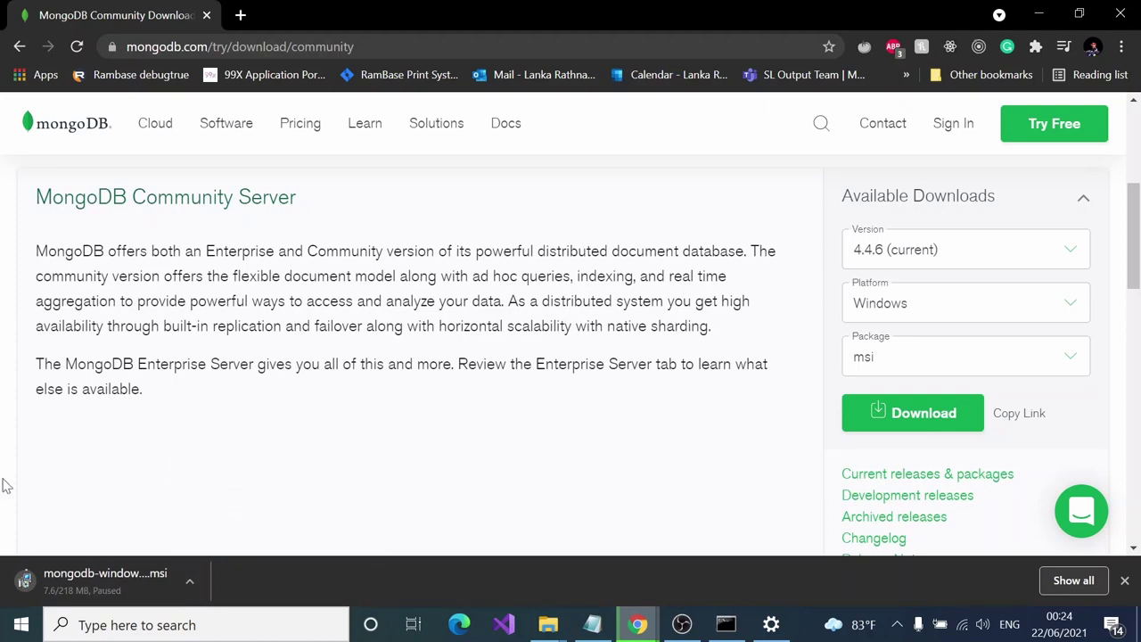
pyautogui.click(192, 581)
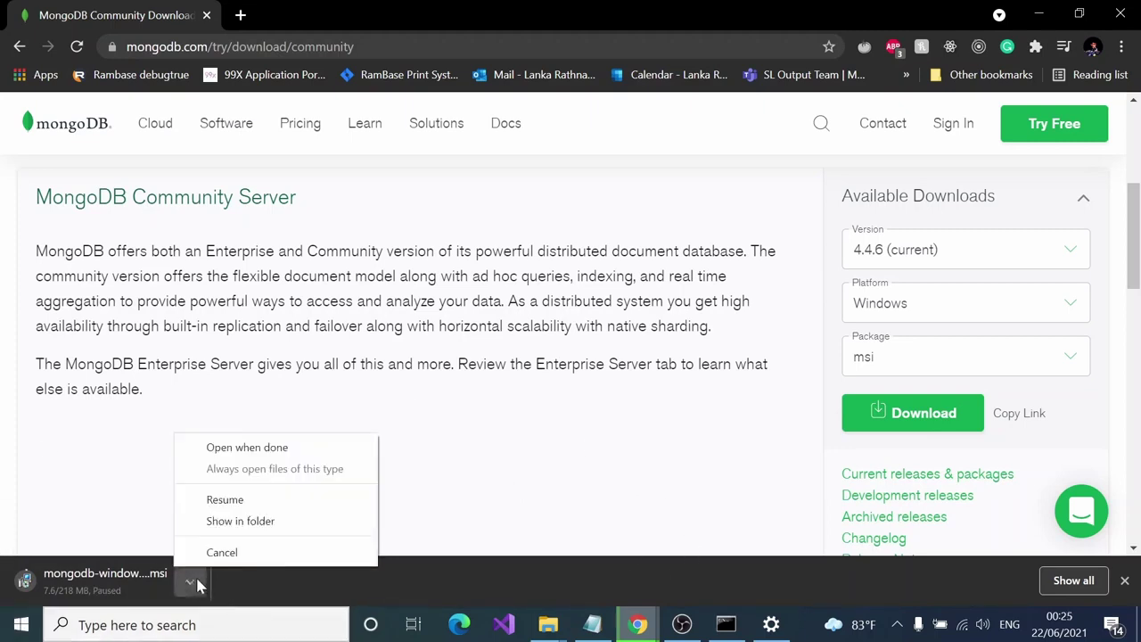
pyautogui.click(275, 528)
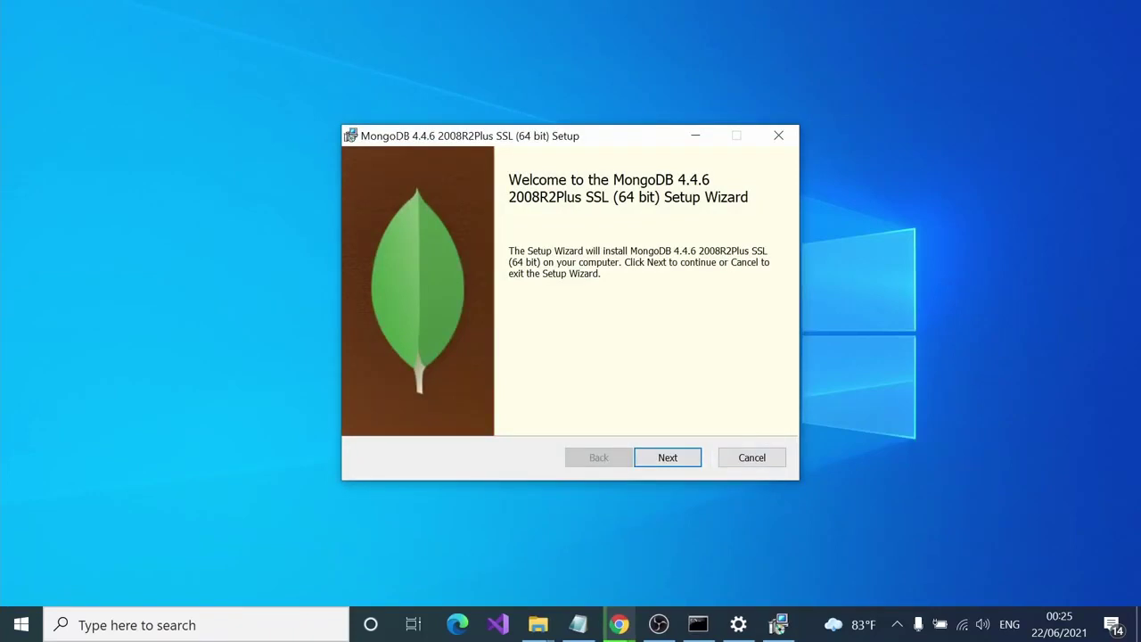
# Step: Accept the license agreement in the MongoDB 4.4.6 setup wizard and choose the Complete setup type
pyautogui.click(668, 460)
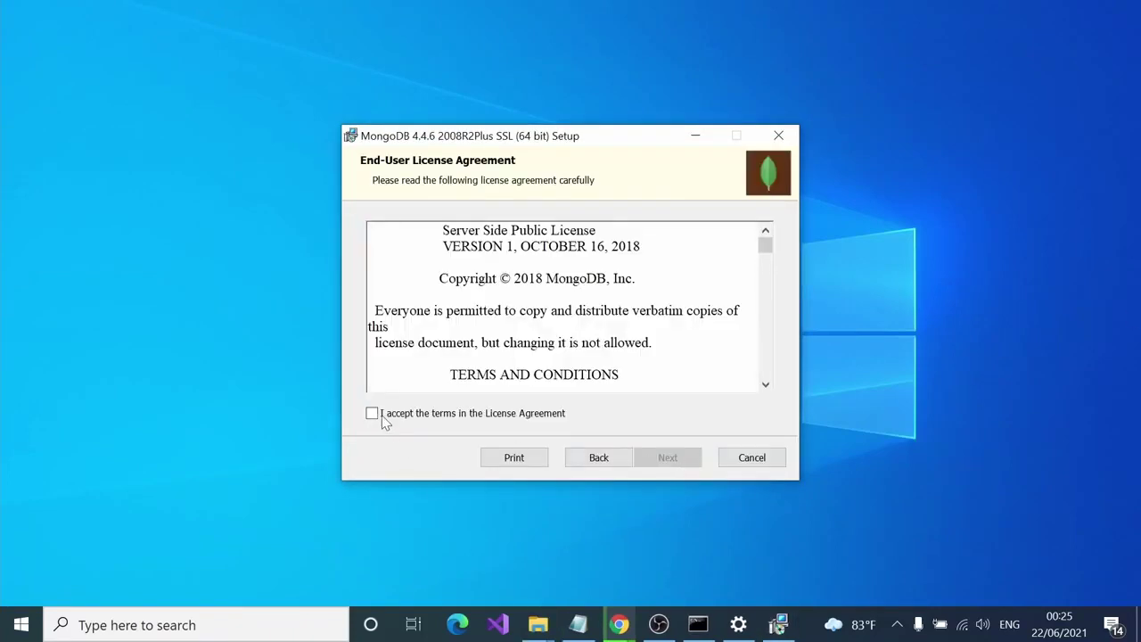
pyautogui.click(384, 422)
pyautogui.click(674, 461)
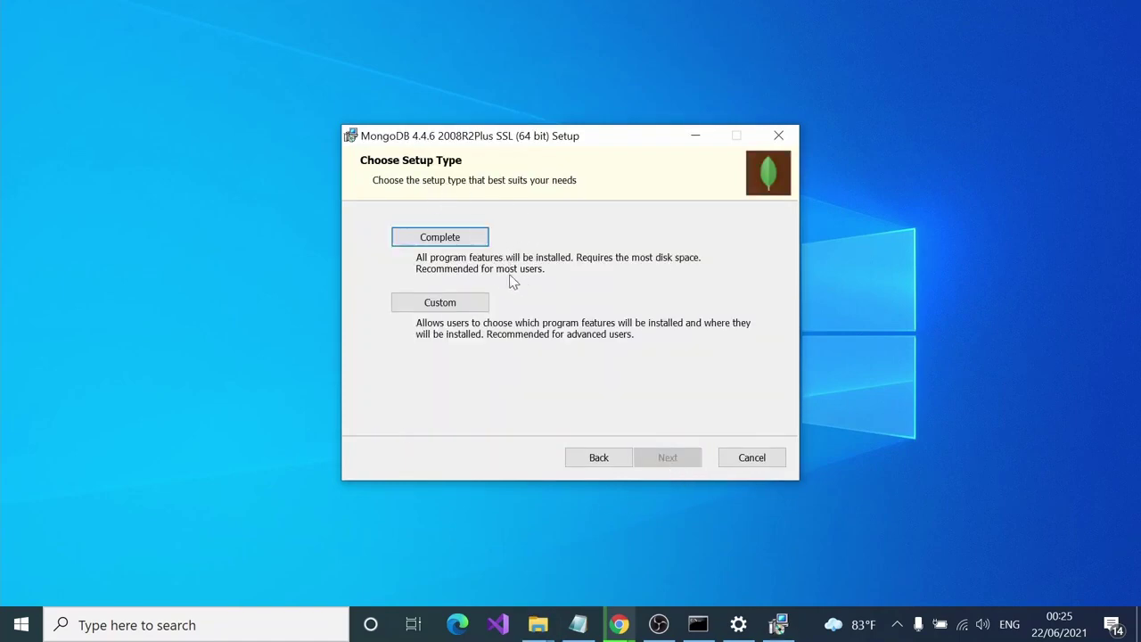
pyautogui.click(458, 238)
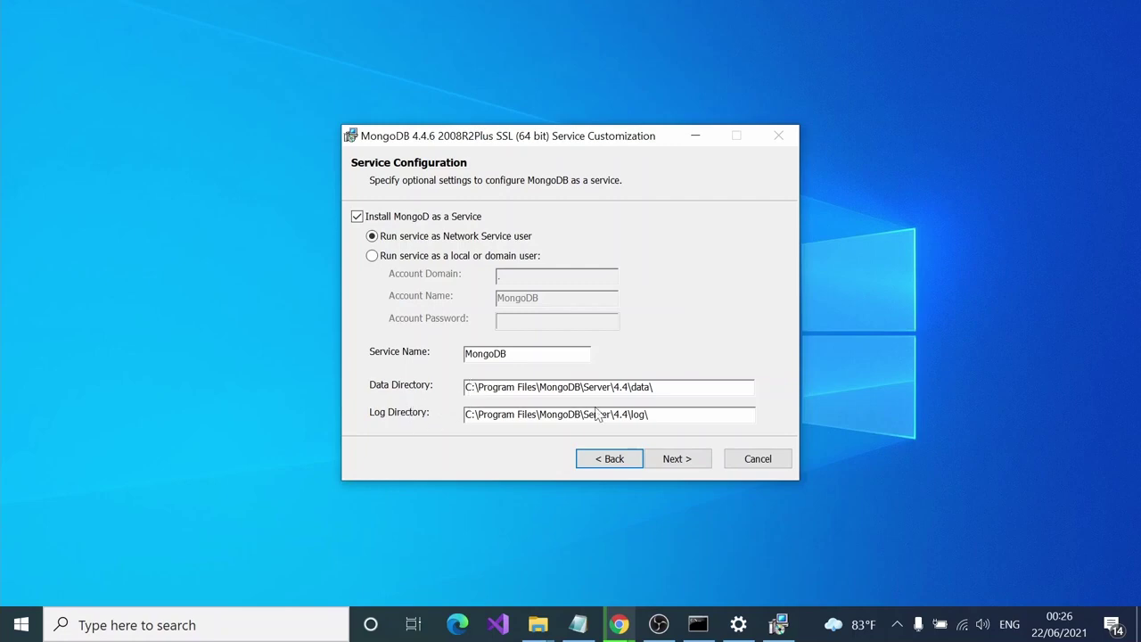
# Step: Install MongoDB with the default service configuration and MongoDB Compass included, and finish the setup wizard
pyautogui.click(676, 463)
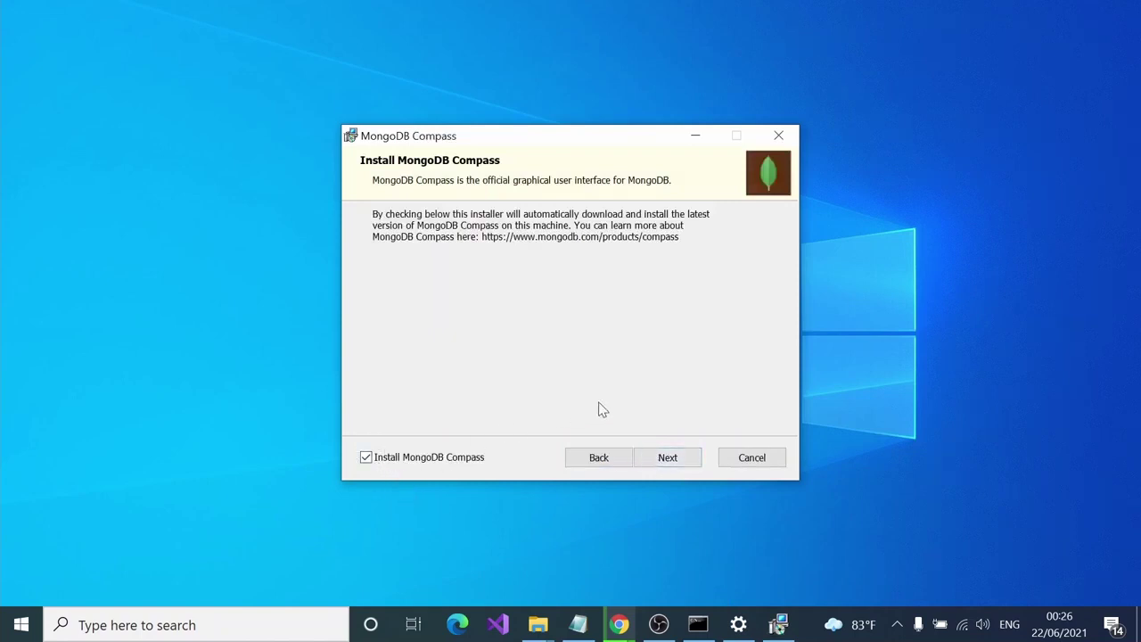
pyautogui.click(668, 461)
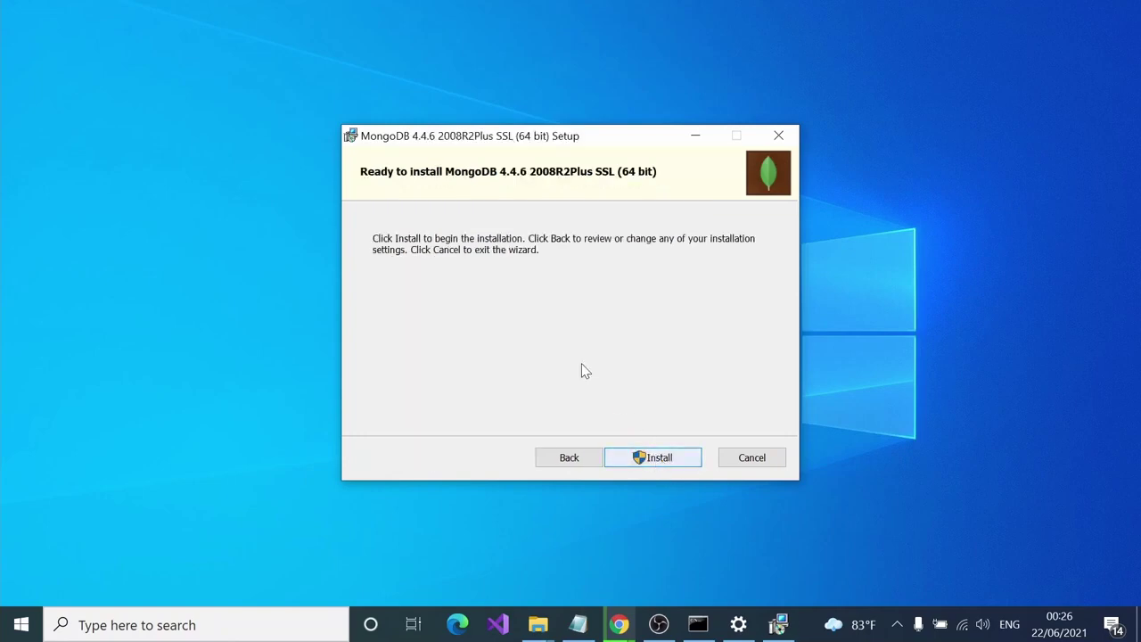
pyautogui.click(666, 461)
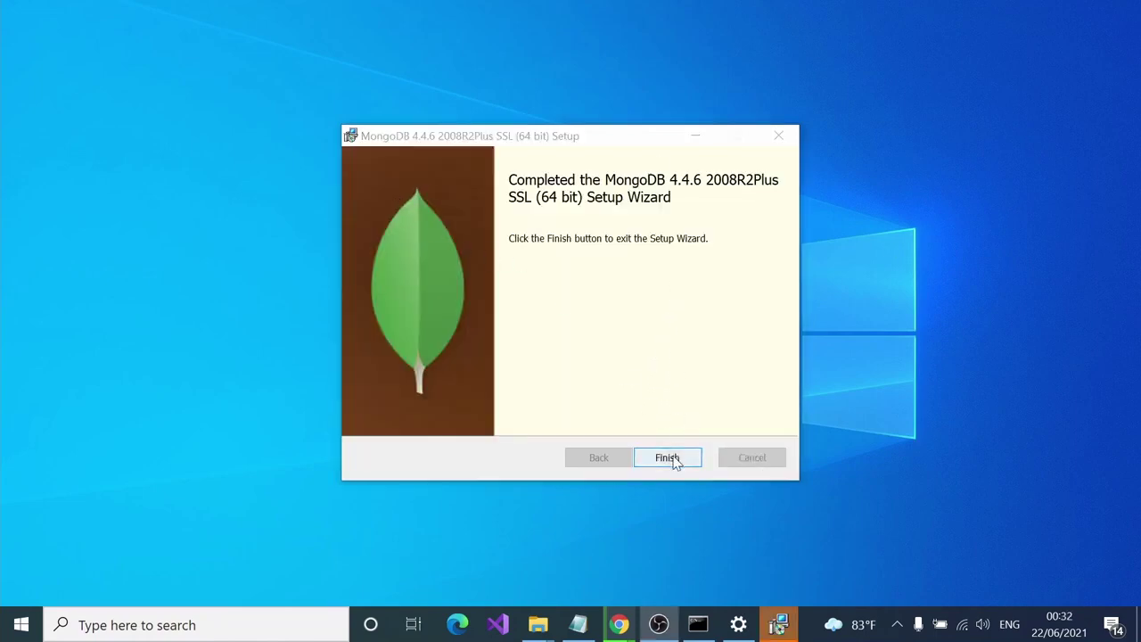
pyautogui.click(668, 458)
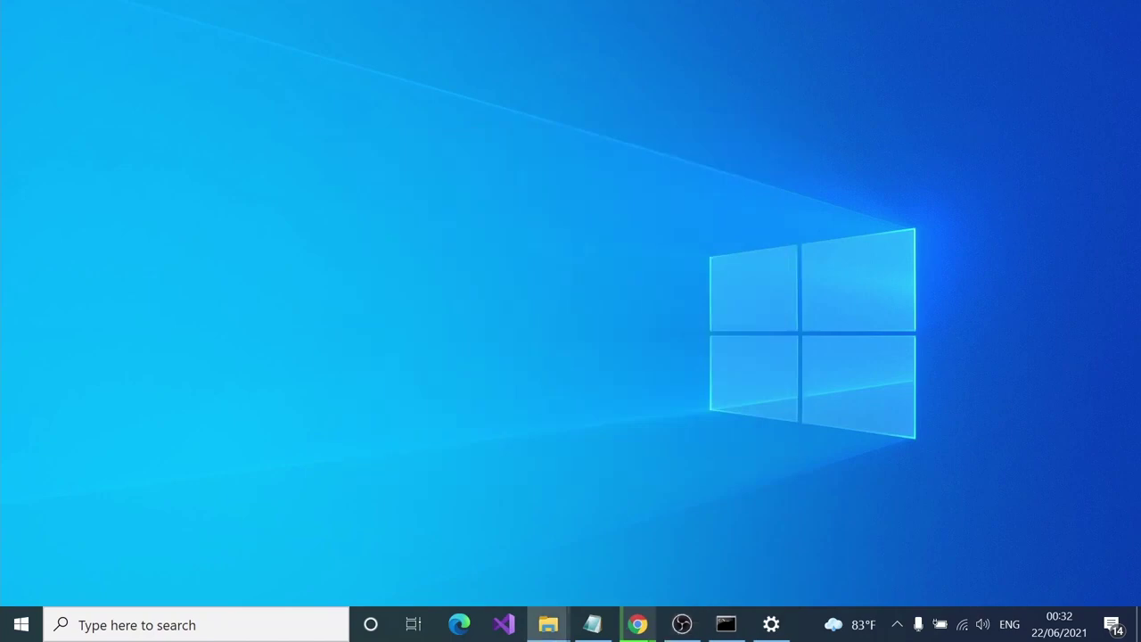
# Step: Examine the contents of the data folder on Local Disk (C:) in a maximized File Explorer window
pyautogui.press('super+d')
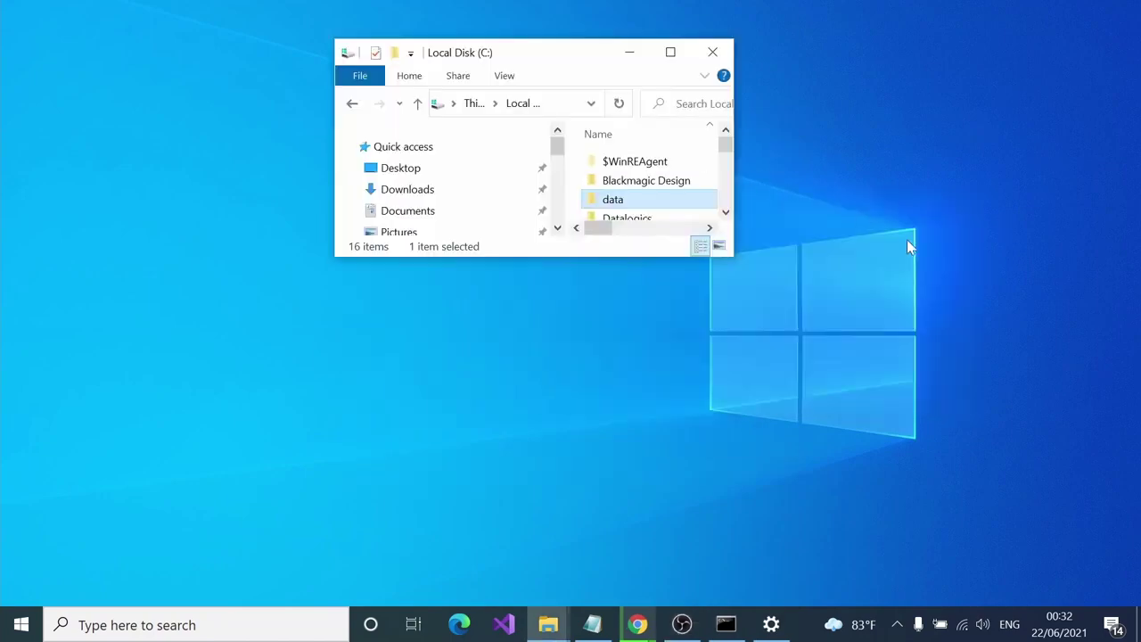
pyautogui.click(670, 54)
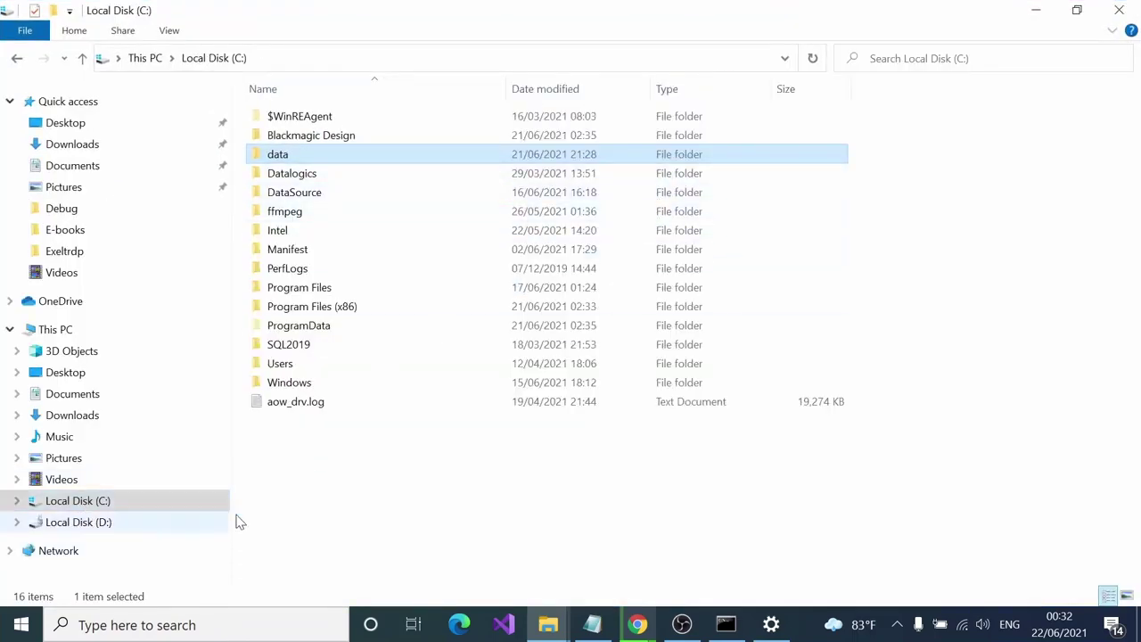
pyautogui.doubleClick(351, 157)
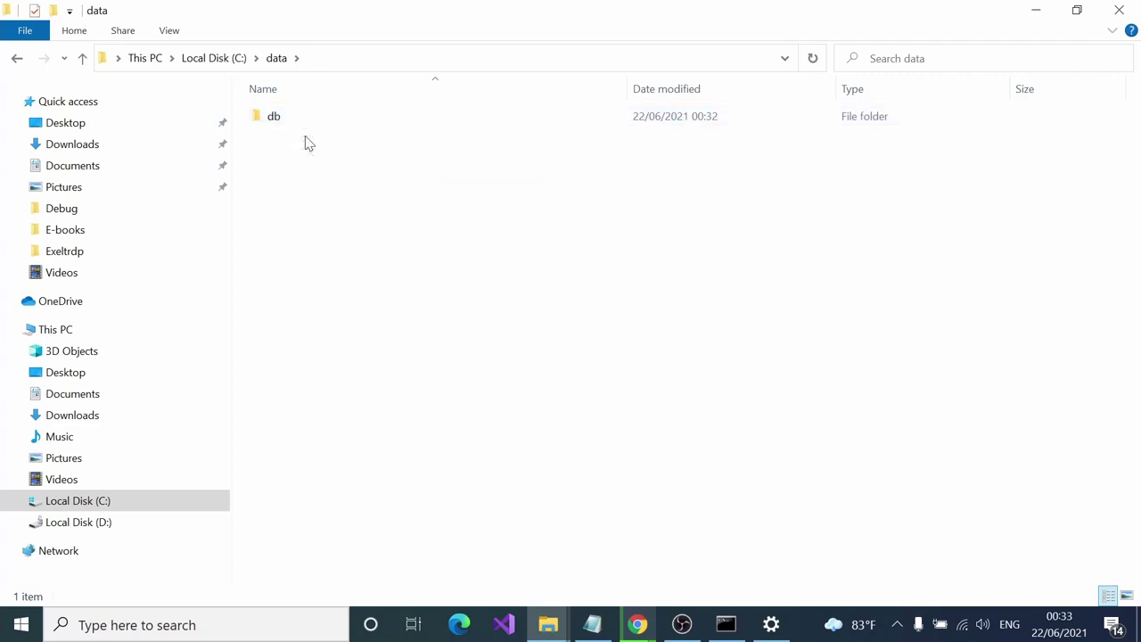
# Step: Go to the MongoDB executables folder at C:\Program Files\MongoDB\Server\4.4\bin
pyautogui.click(205, 57)
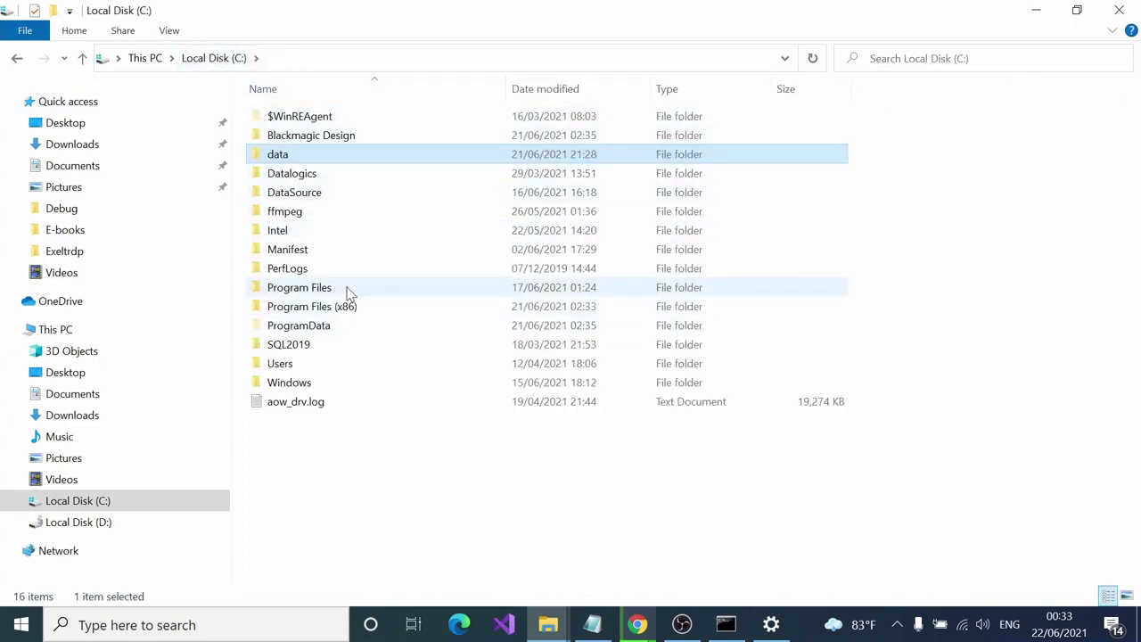
pyautogui.doubleClick(300, 287)
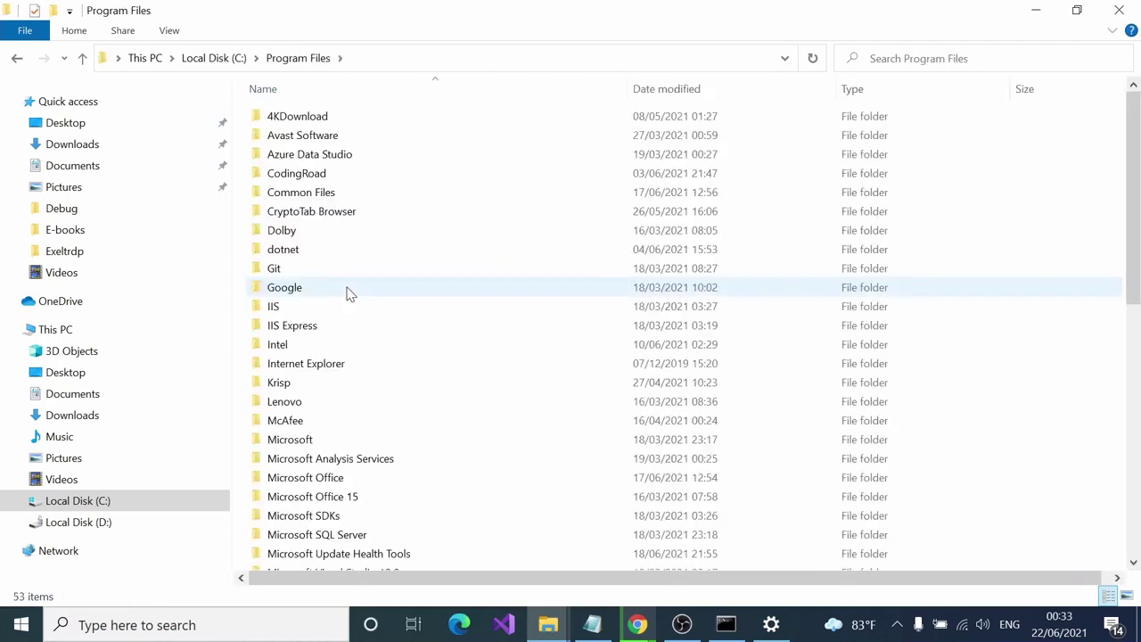
pyautogui.scroll(-2, 388, 354)
pyautogui.scroll(-5, 388, 354)
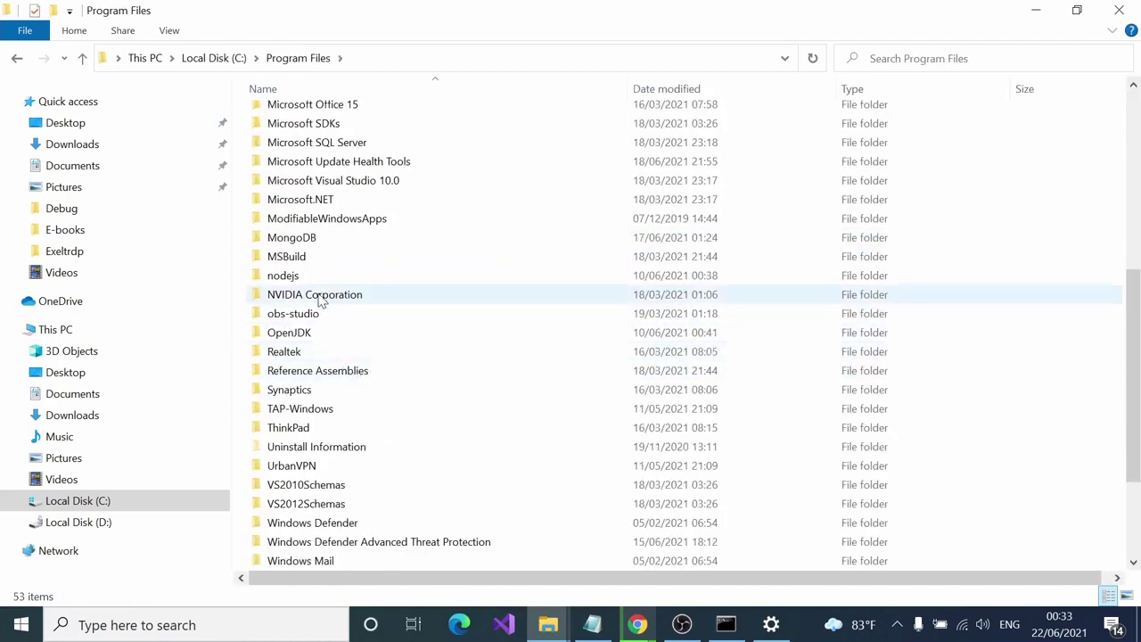
pyautogui.click(317, 294)
pyautogui.scroll(1, 320, 294)
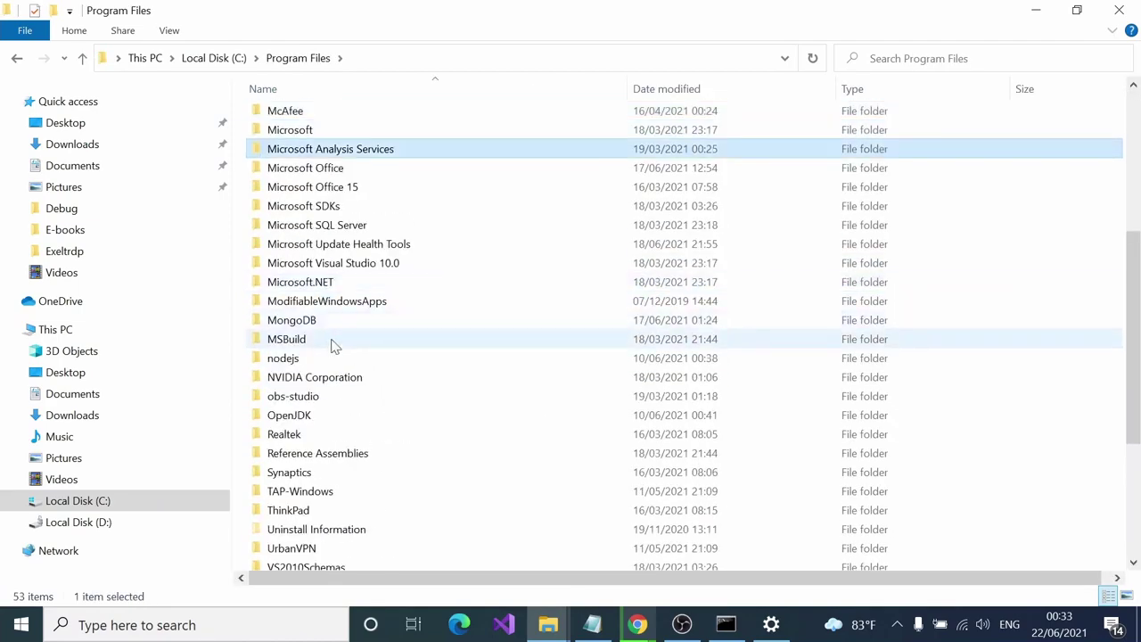
pyautogui.scroll(-4, 329, 320)
pyautogui.scroll(2, 328, 285)
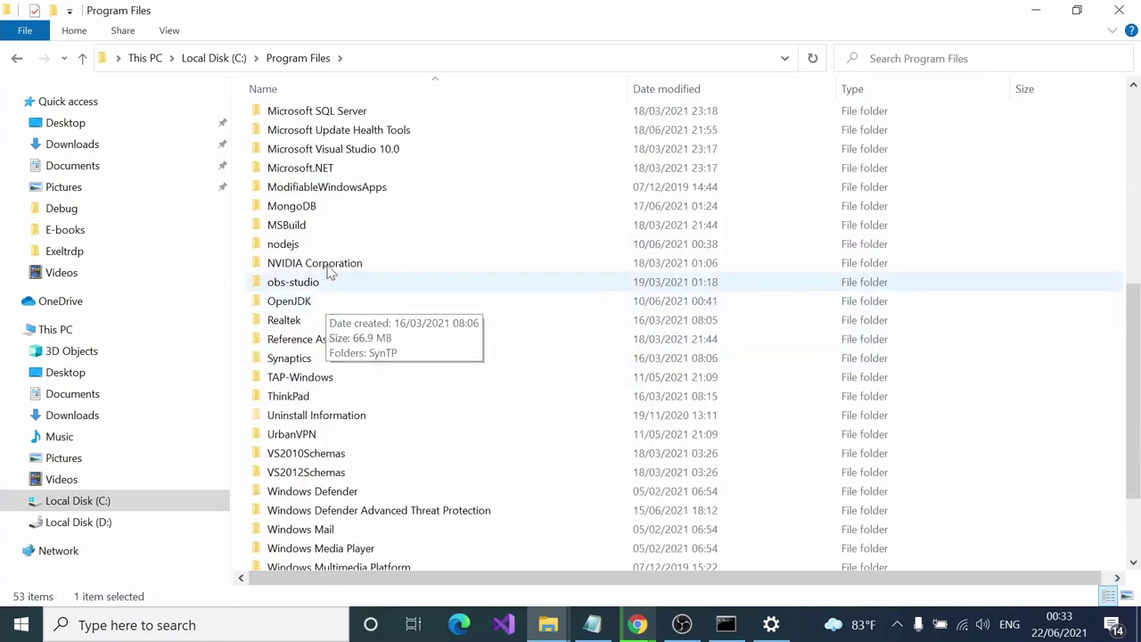
pyautogui.doubleClick(329, 211)
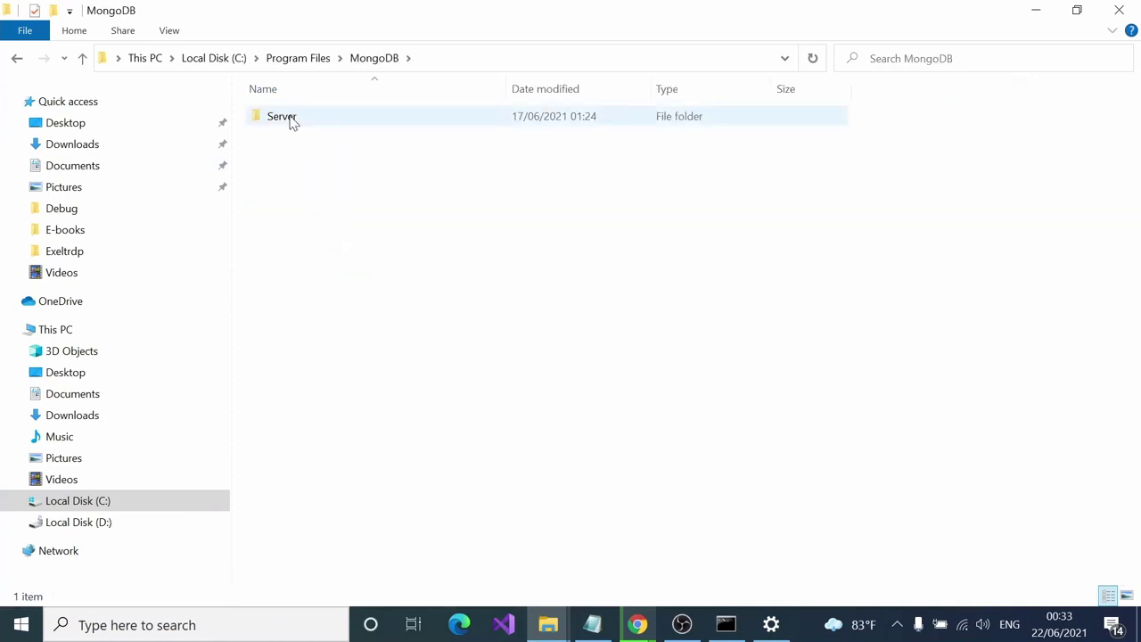
pyautogui.doubleClick(293, 122)
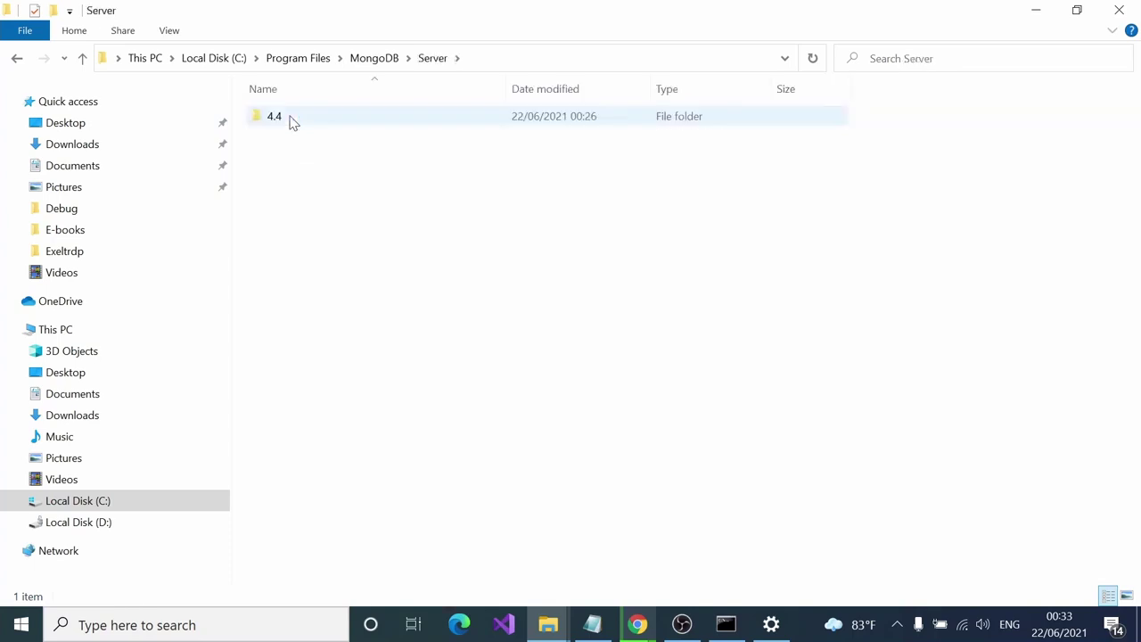
pyautogui.doubleClick(294, 122)
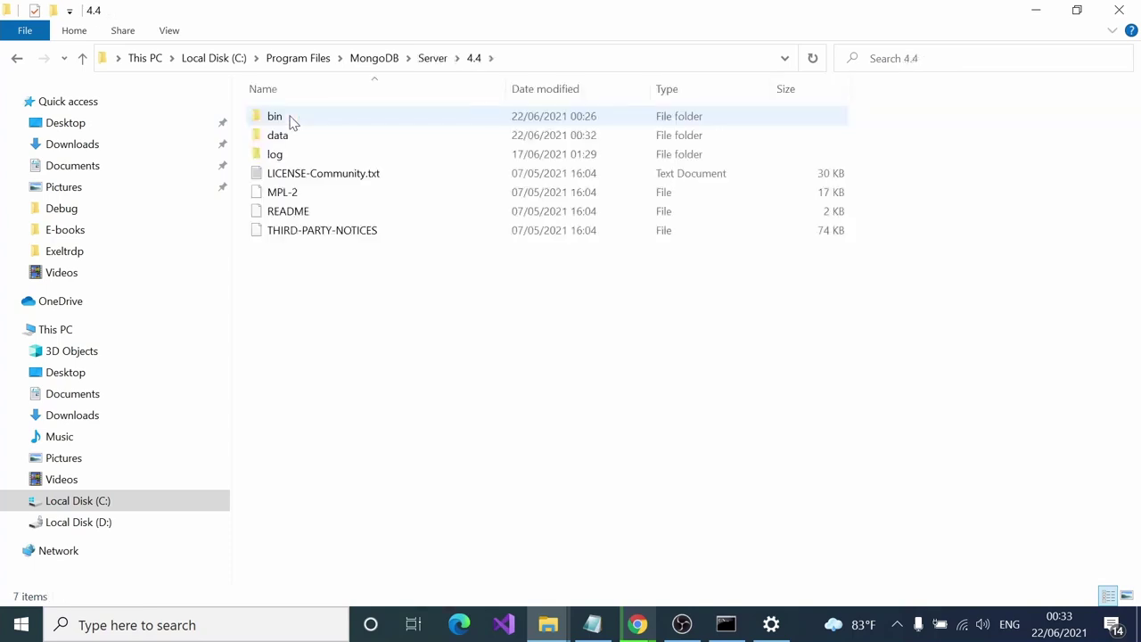
pyautogui.doubleClick(291, 122)
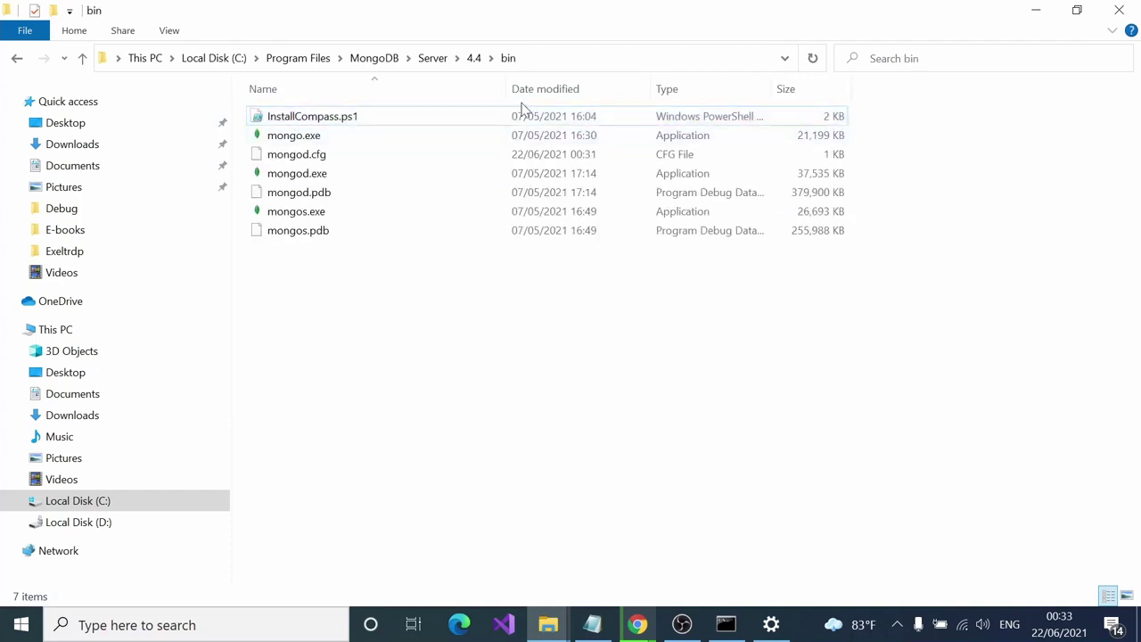
# Step: Copy the full path of the MongoDB bin folder, C:\Program Files\MongoDB\Server\4.4\bin
pyautogui.click(538, 59)
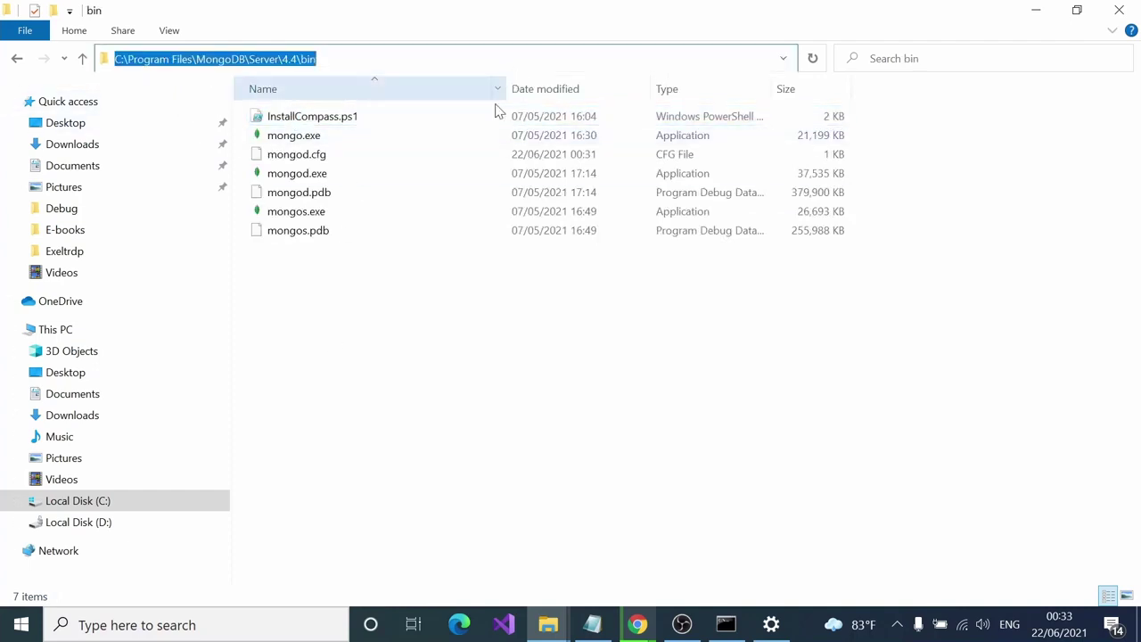
pyautogui.click(410, 375)
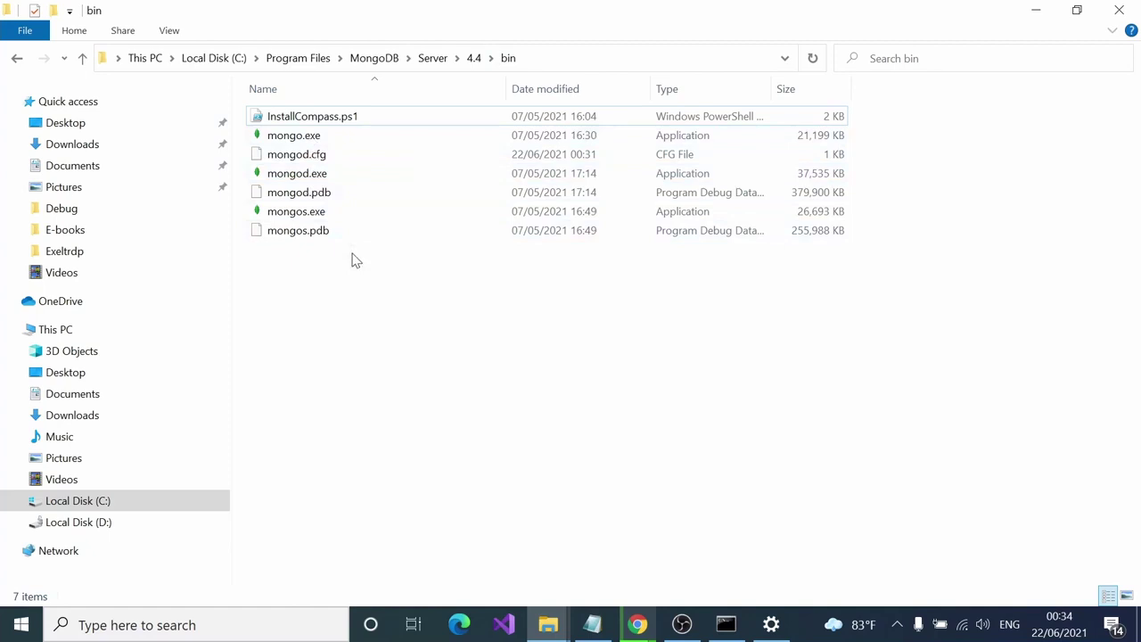
pyautogui.click(540, 64)
pyautogui.hotkey('ctrl', 'c')
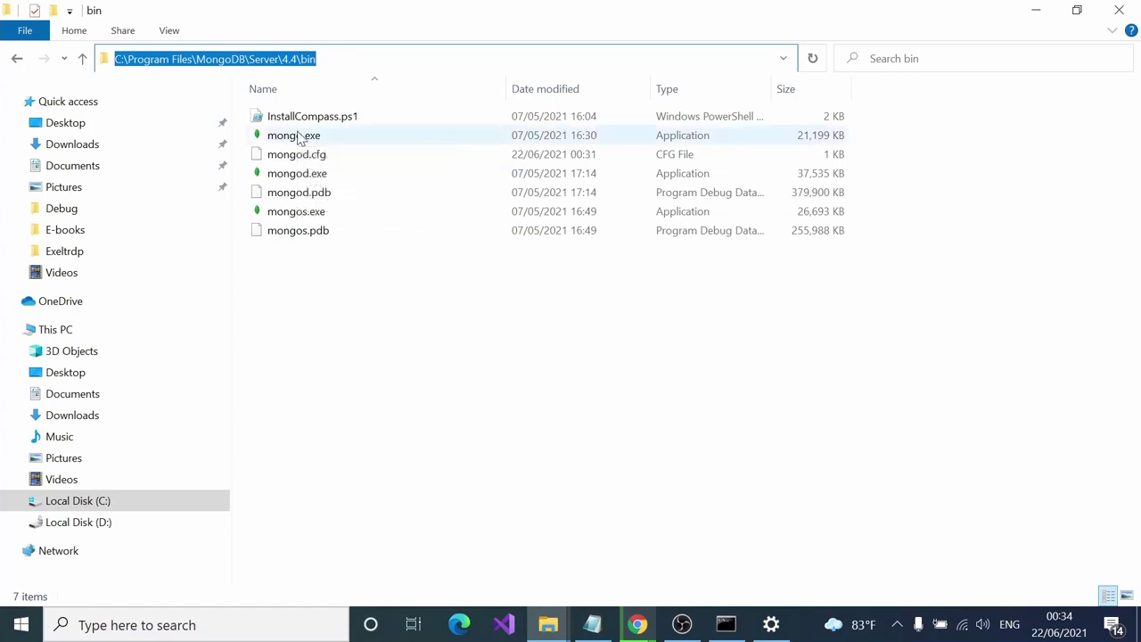
# Step: Open the Windows Environment Variables dialog through the advanced System Properties
pyautogui.press('super')
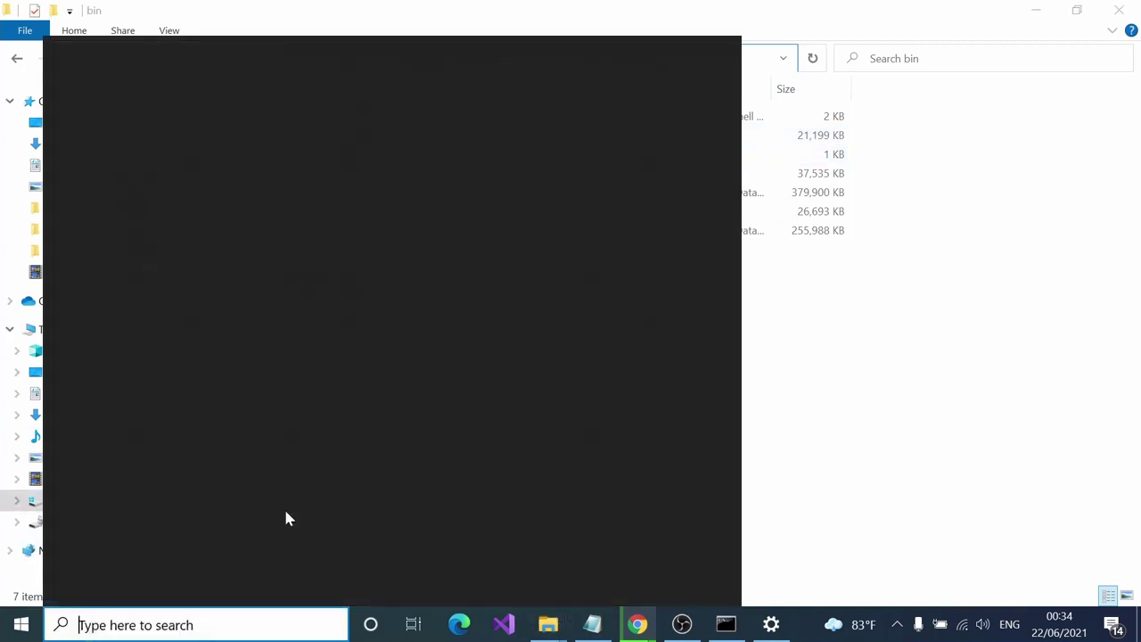
pyautogui.write('envi')
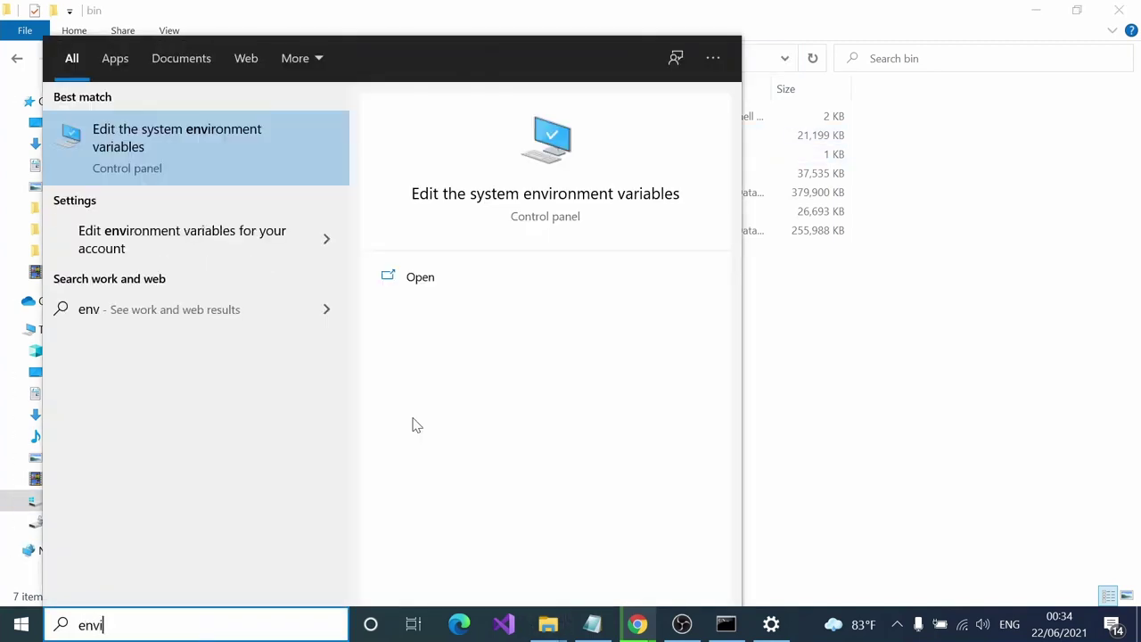
pyautogui.click(186, 155)
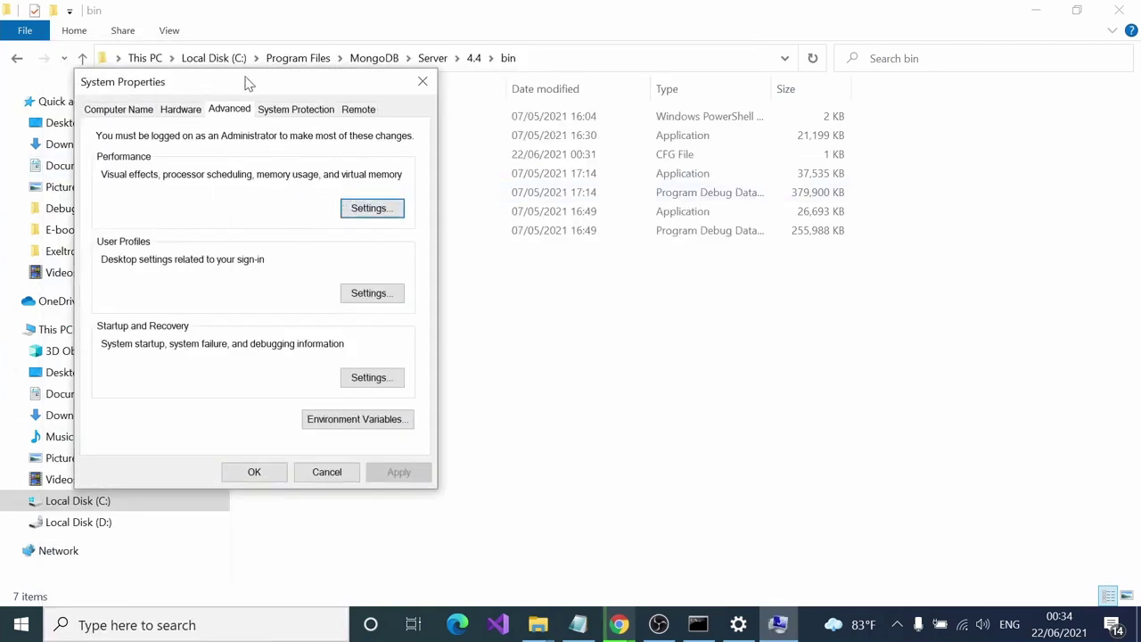
pyautogui.moveTo(246, 80); pyautogui.dragTo(259, 50)
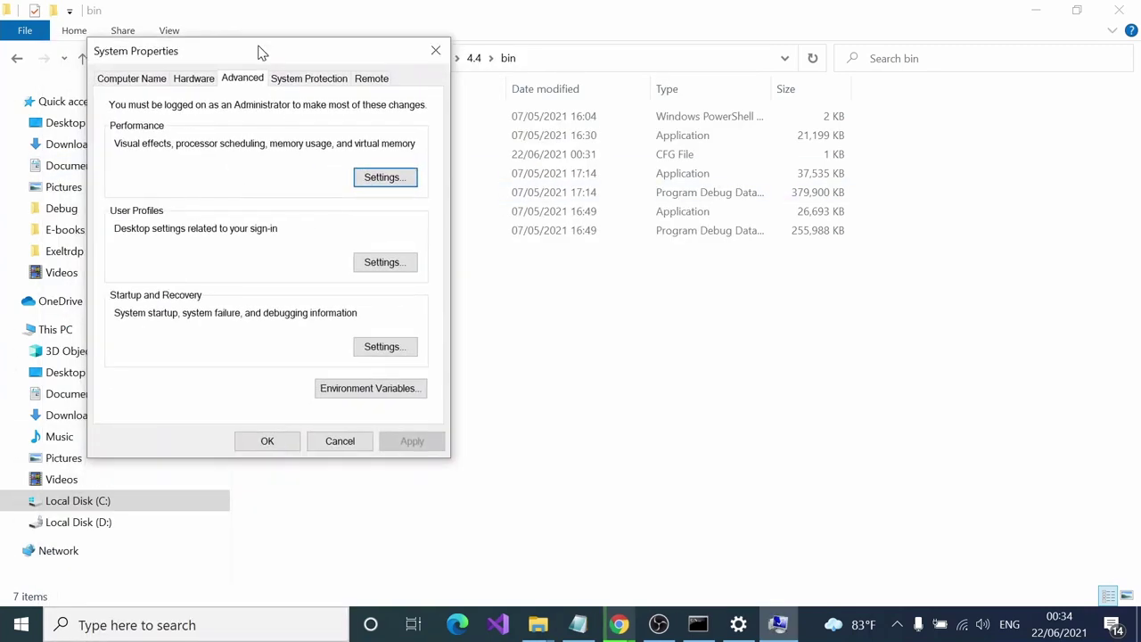
pyautogui.click(383, 397)
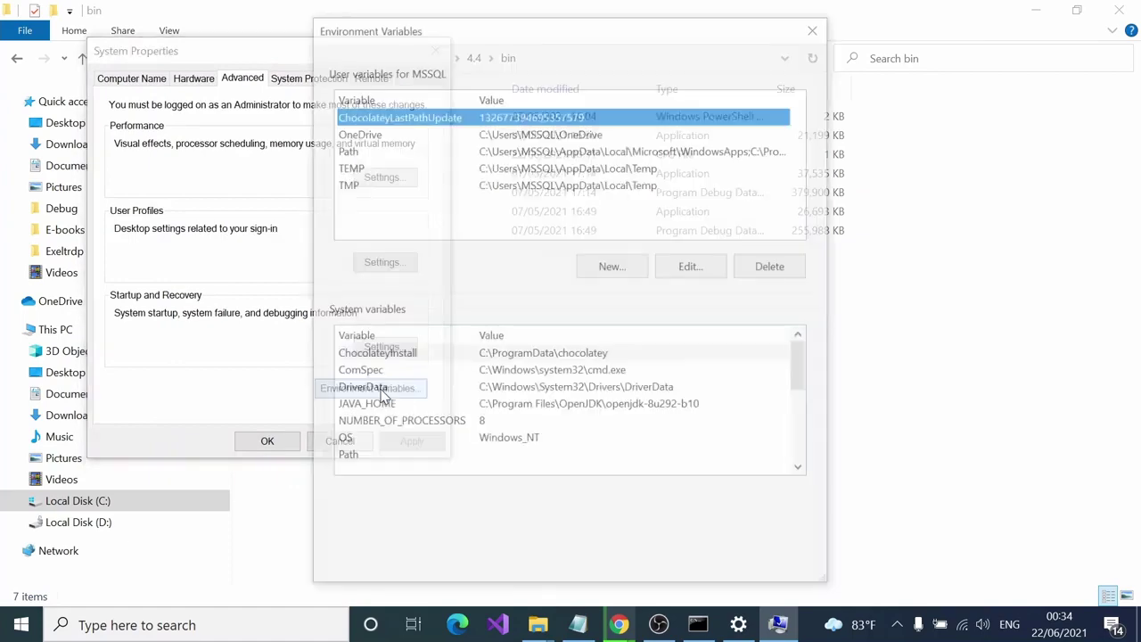
pyautogui.moveTo(532, 43); pyautogui.dragTo(514, 18)
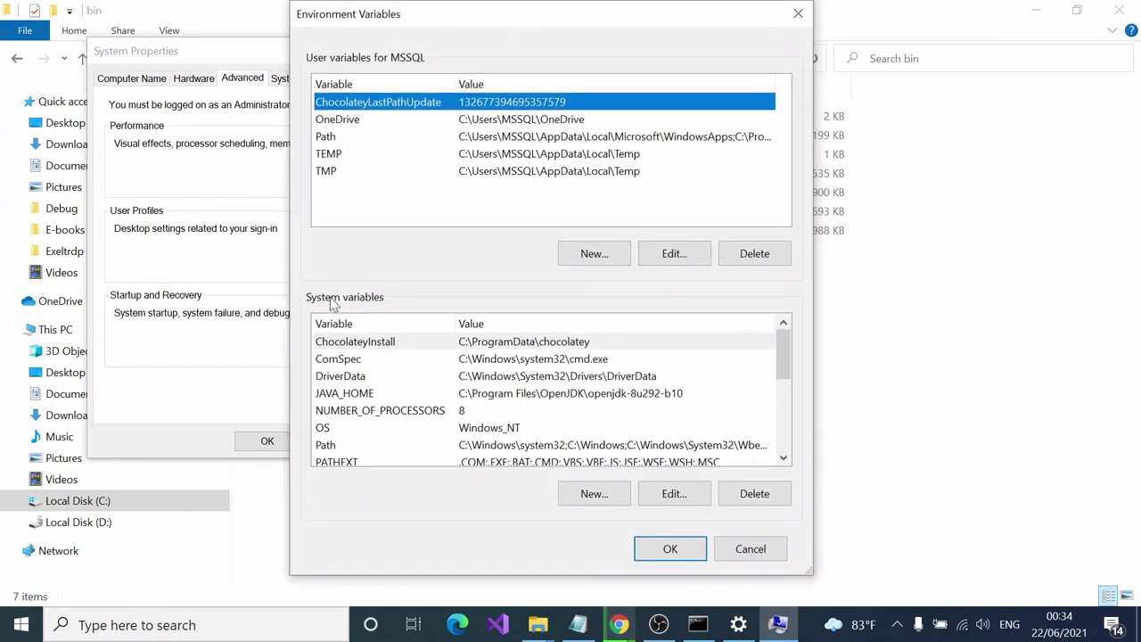
# Step: Add C:\Program Files\MongoDB\Server\4.4\bin as a new entry to the system Path variable and accept all open dialogs
pyautogui.scroll(-1, 359, 390)
pyautogui.click(345, 397)
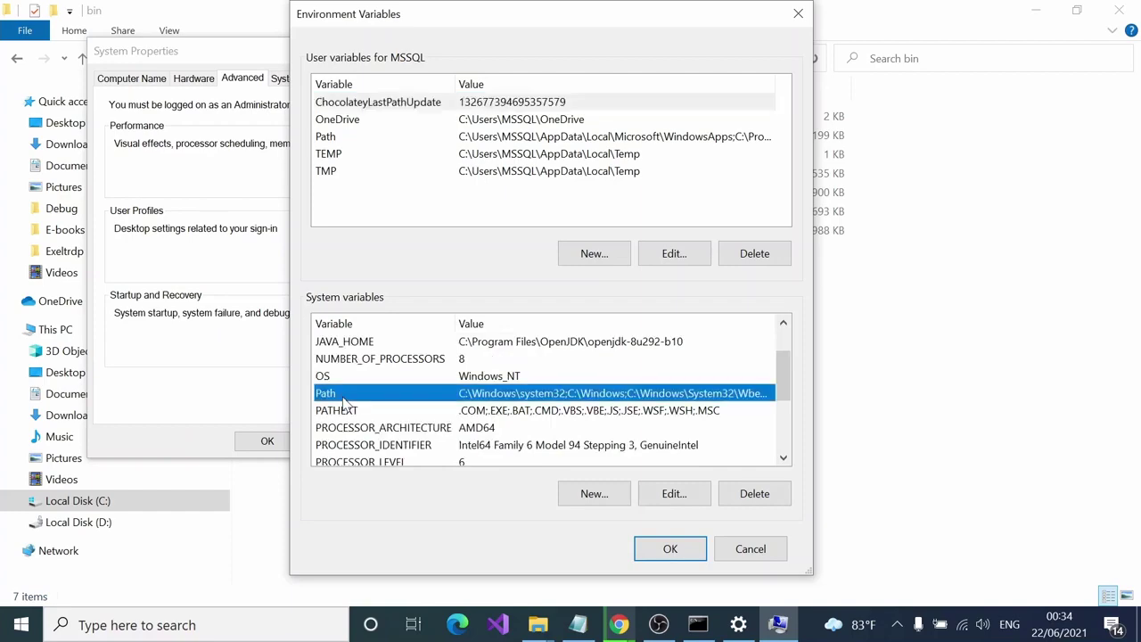
pyautogui.click(695, 493)
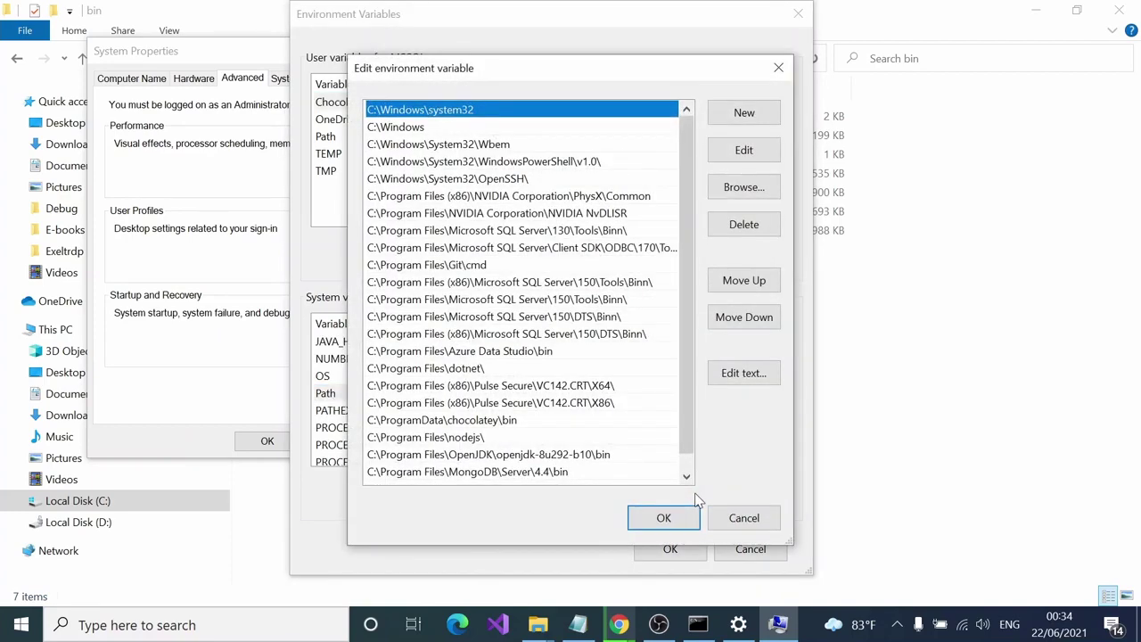
pyautogui.scroll(-1, 686, 285)
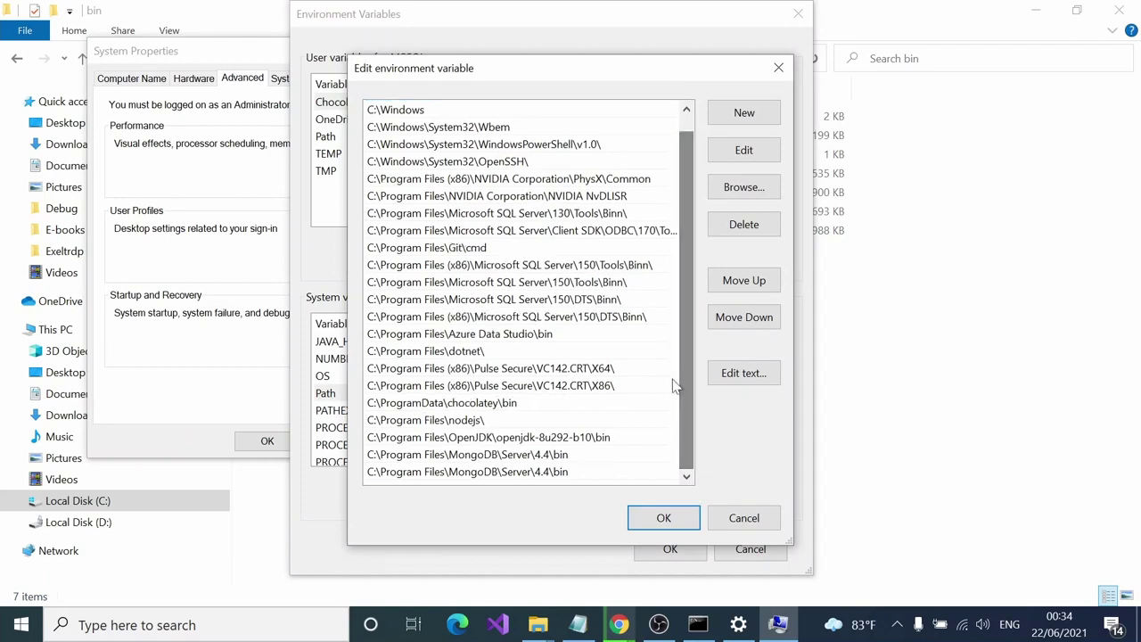
pyautogui.click(559, 472)
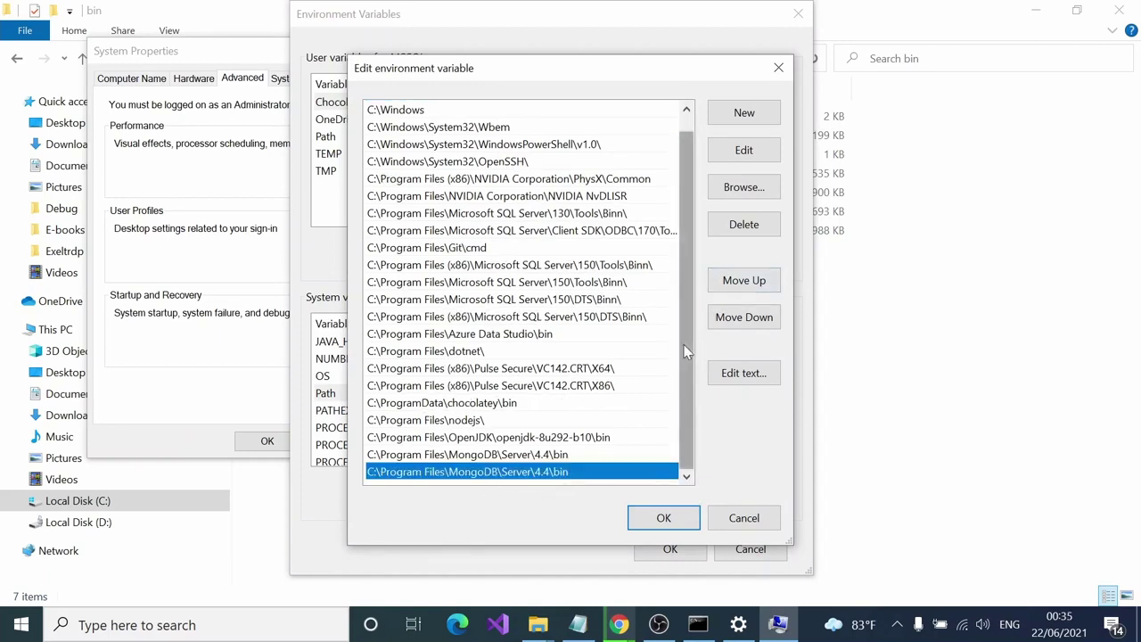
pyautogui.scroll(1, 683, 330)
pyautogui.scroll(-1, 683, 311)
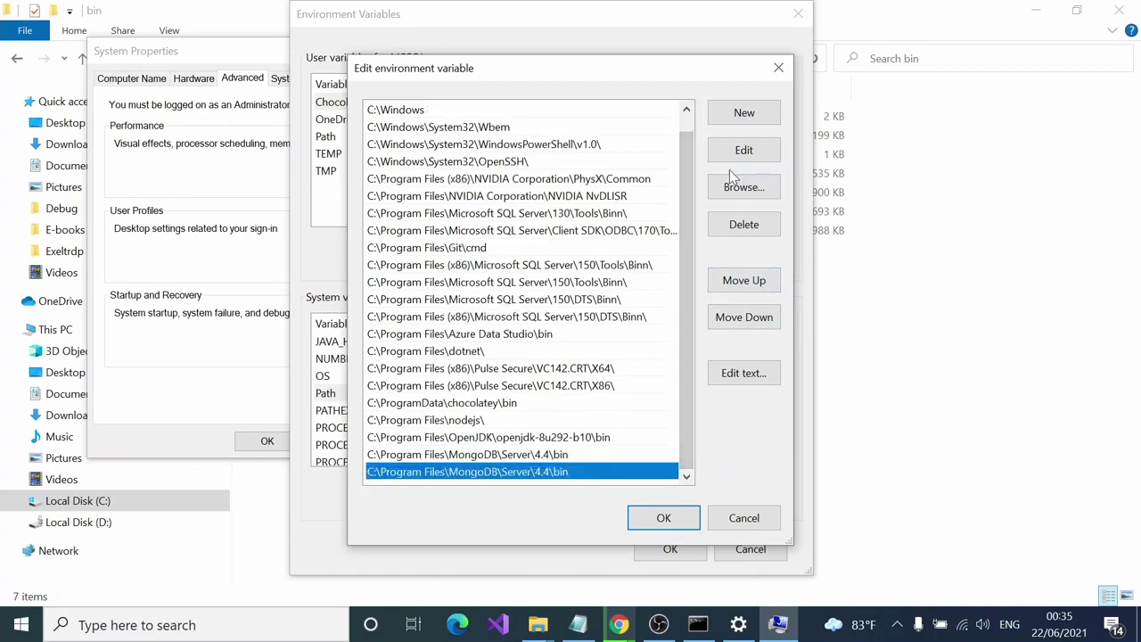
pyautogui.click(739, 119)
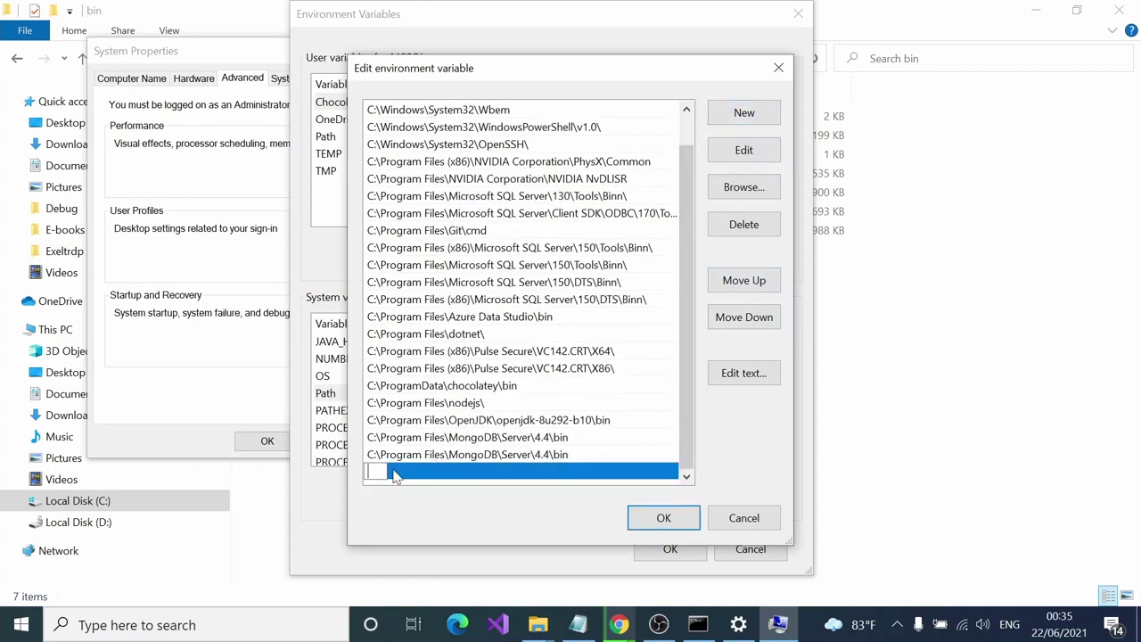
pyautogui.hotkey('ctrl', 'v')
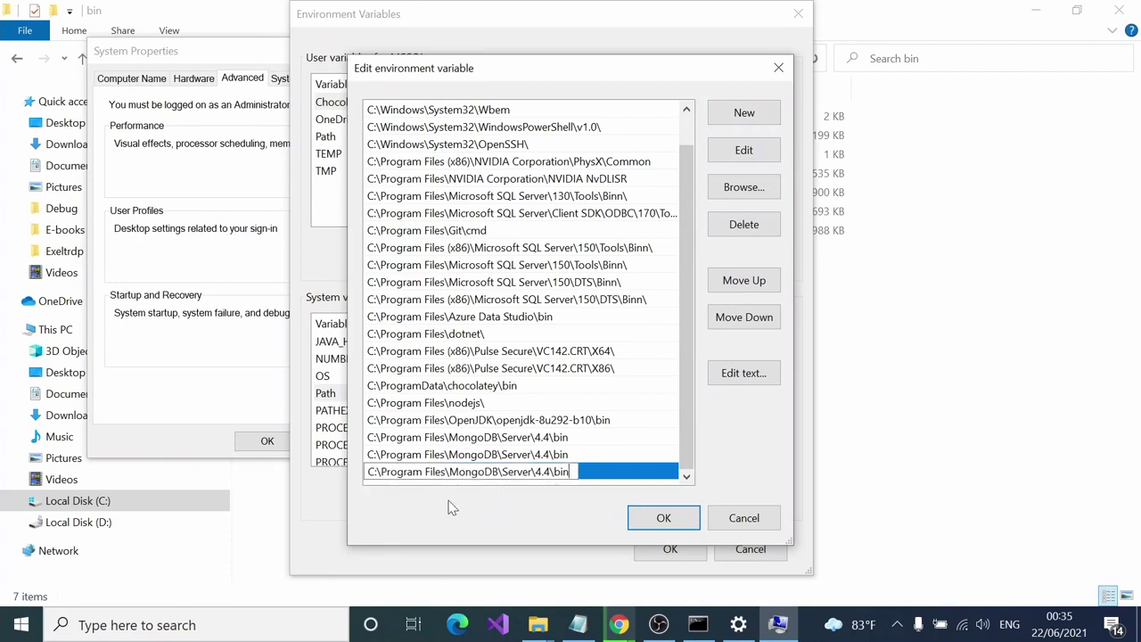
pyautogui.click(663, 522)
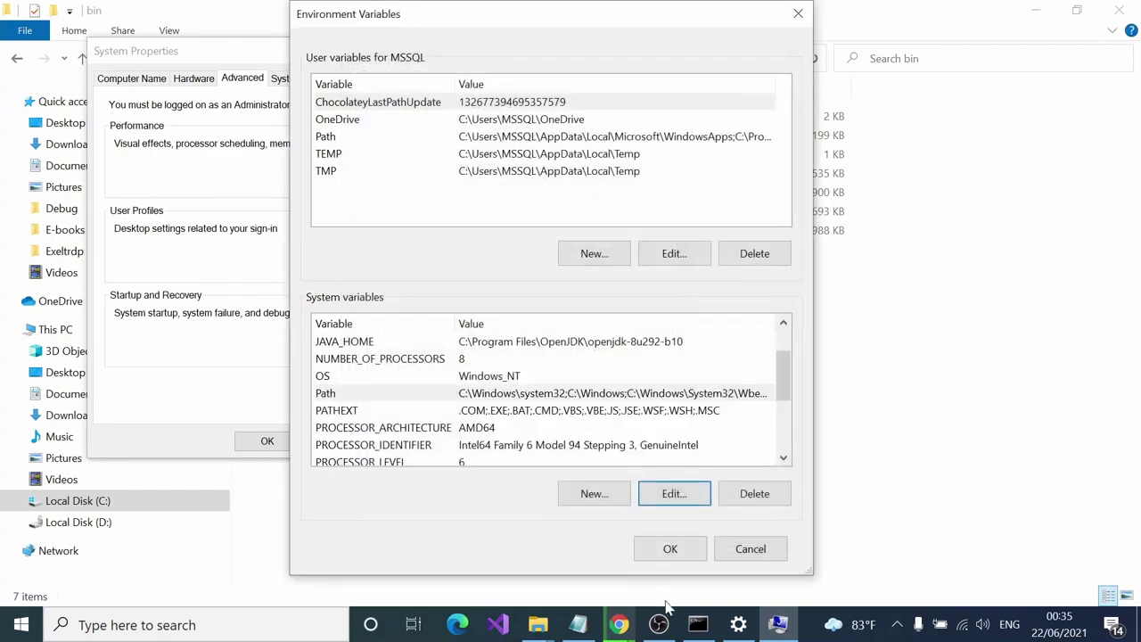
pyautogui.click(683, 558)
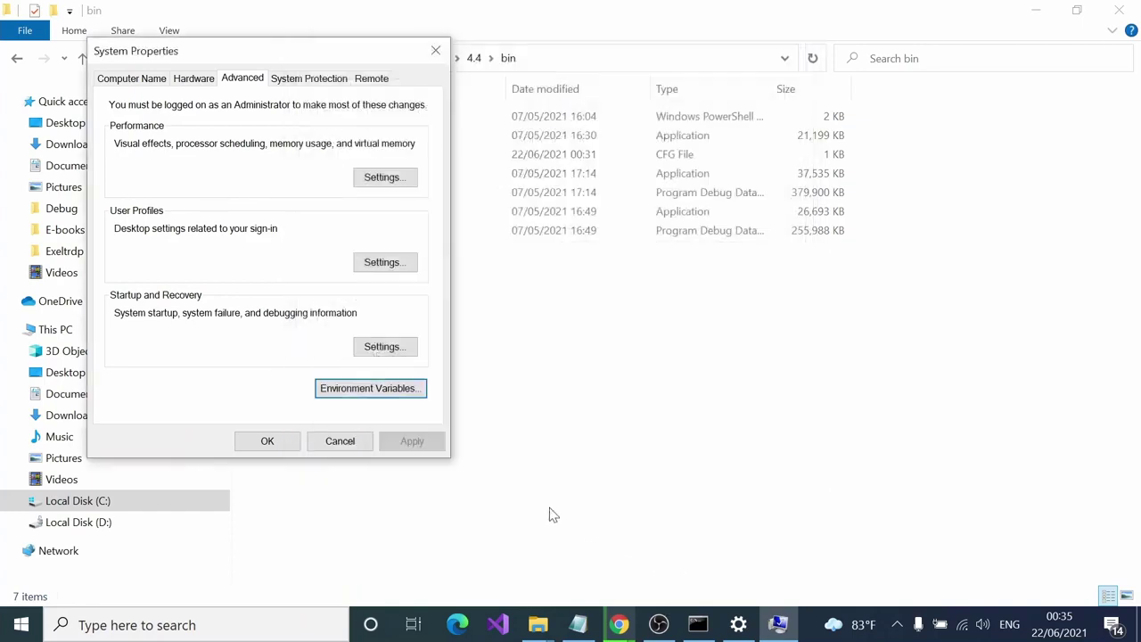
pyautogui.click(268, 442)
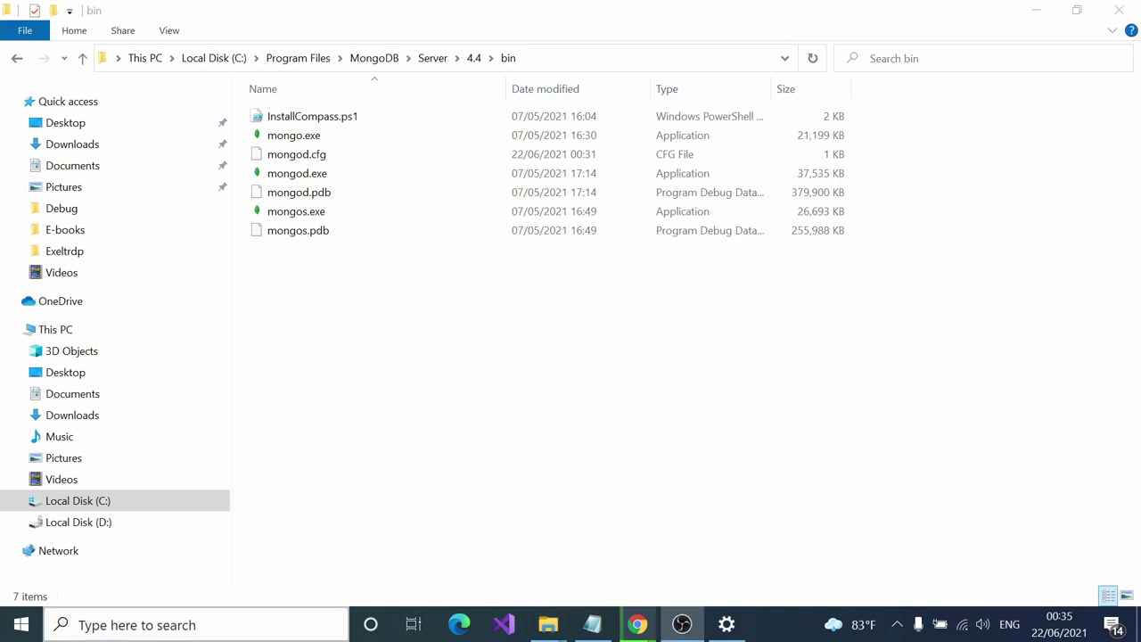
# Step: Open a Command Prompt and start the MongoDB server with the mongod command
pyautogui.press('super+s')
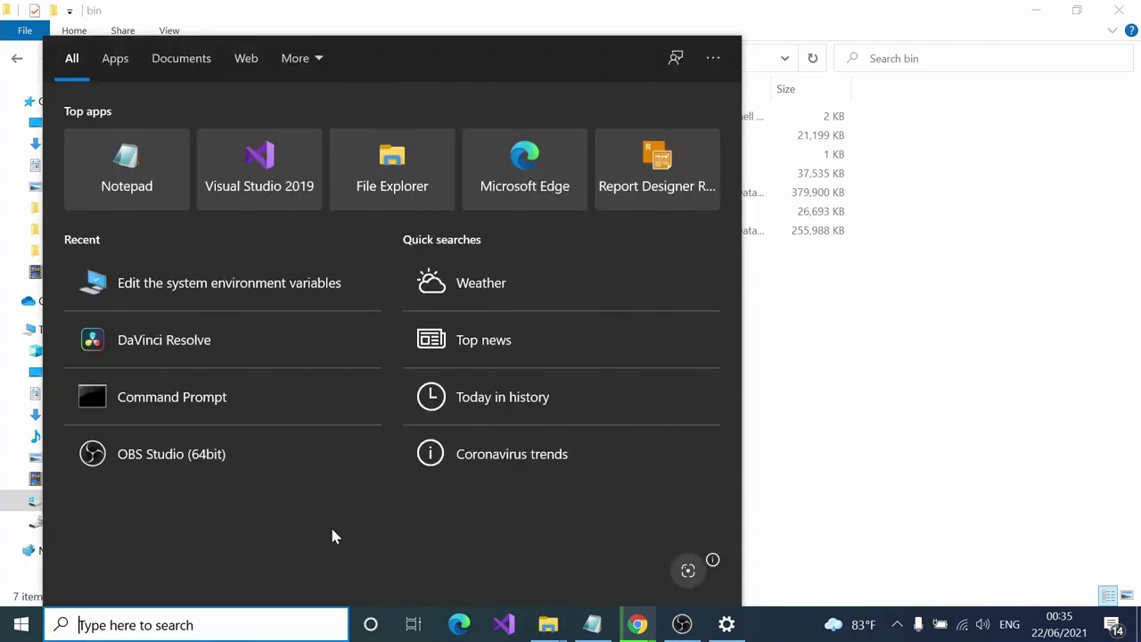
pyautogui.write('coma')
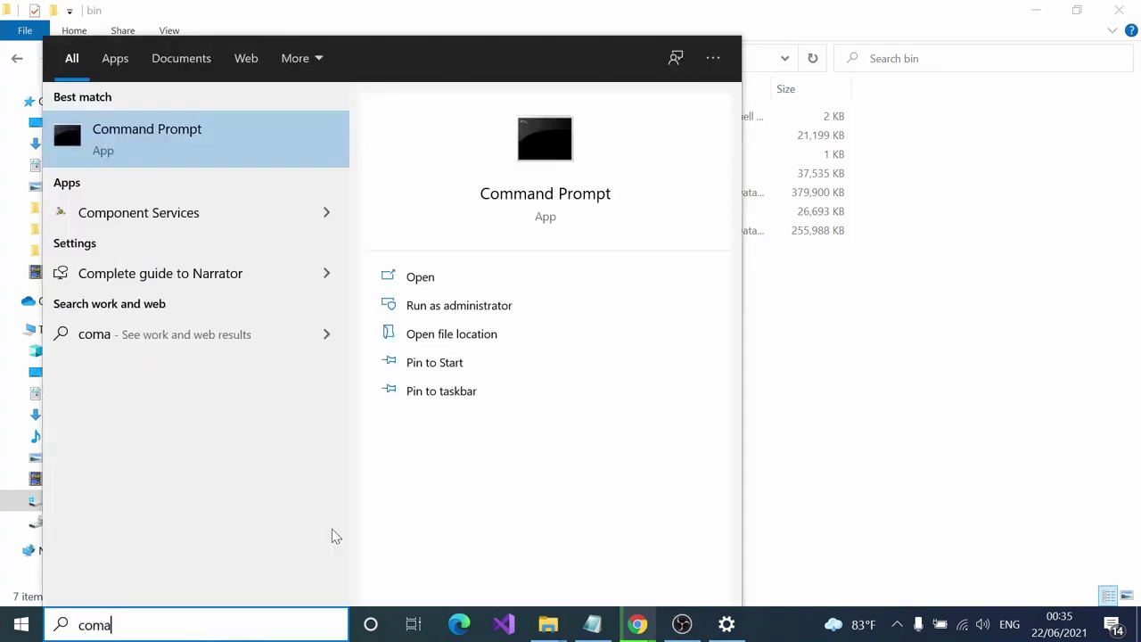
pyautogui.press('Return')
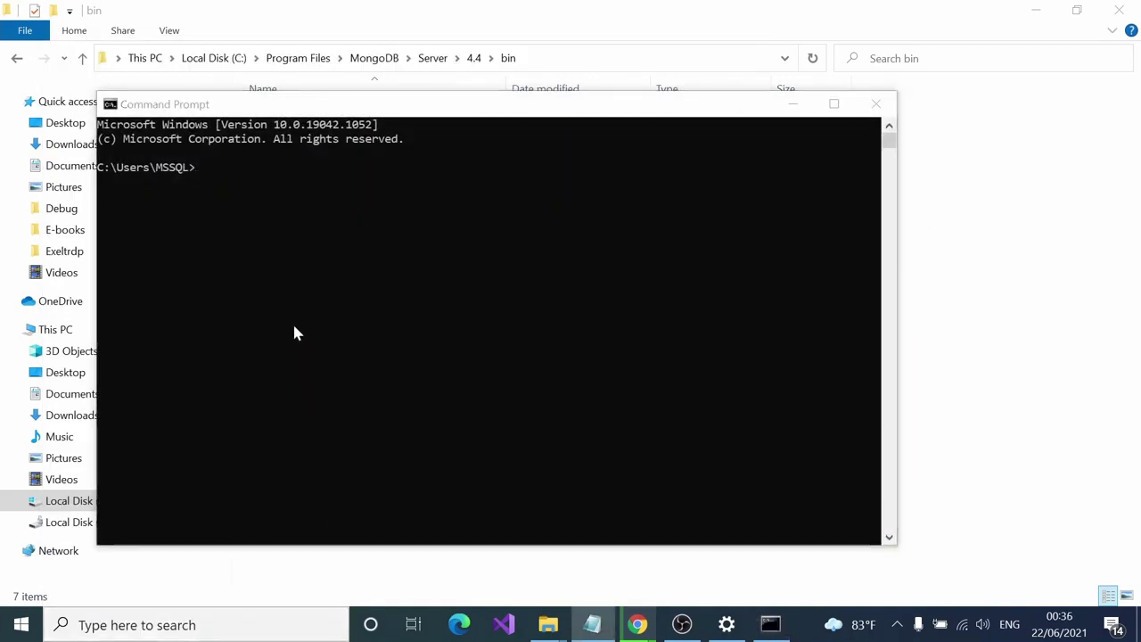
pyautogui.click(308, 172)
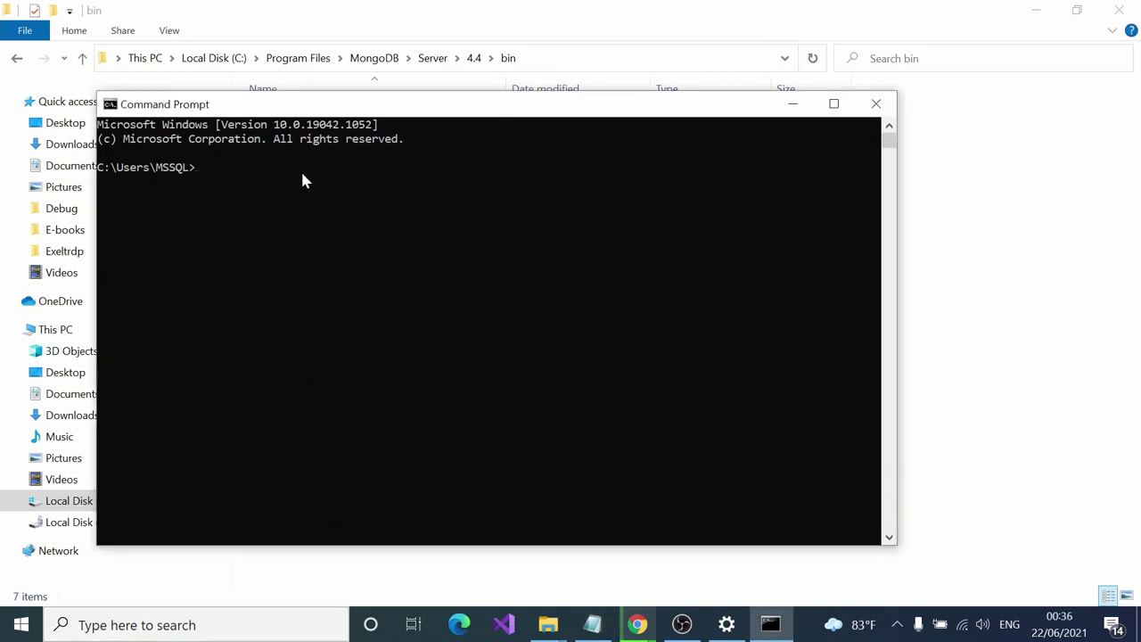
pyautogui.write('mongod')
pyautogui.press('Return')
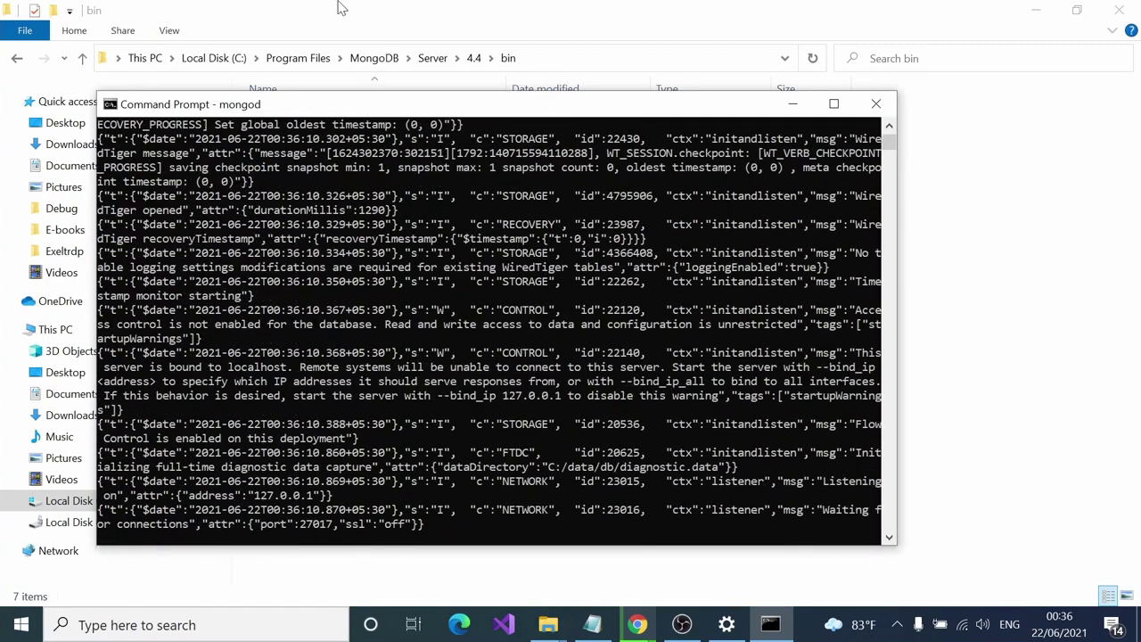
# Step: Open a second Command Prompt and start the MongoDB shell with the mongo command
pyautogui.click(219, 625)
pyautogui.write('com')
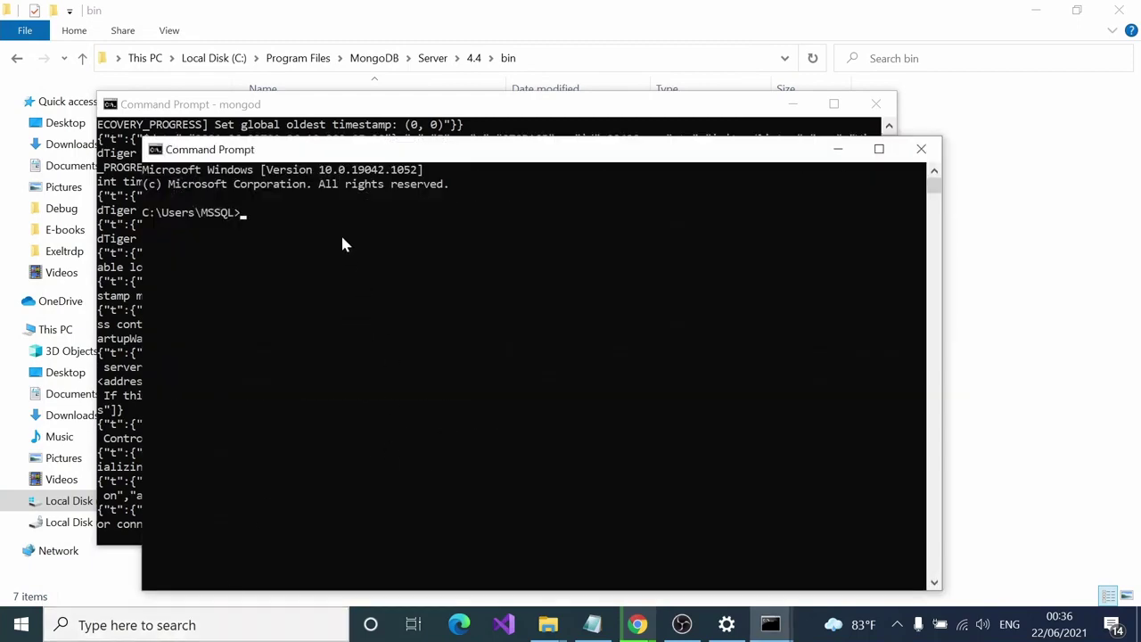
pyautogui.write('mongo')
pyautogui.press('Return')
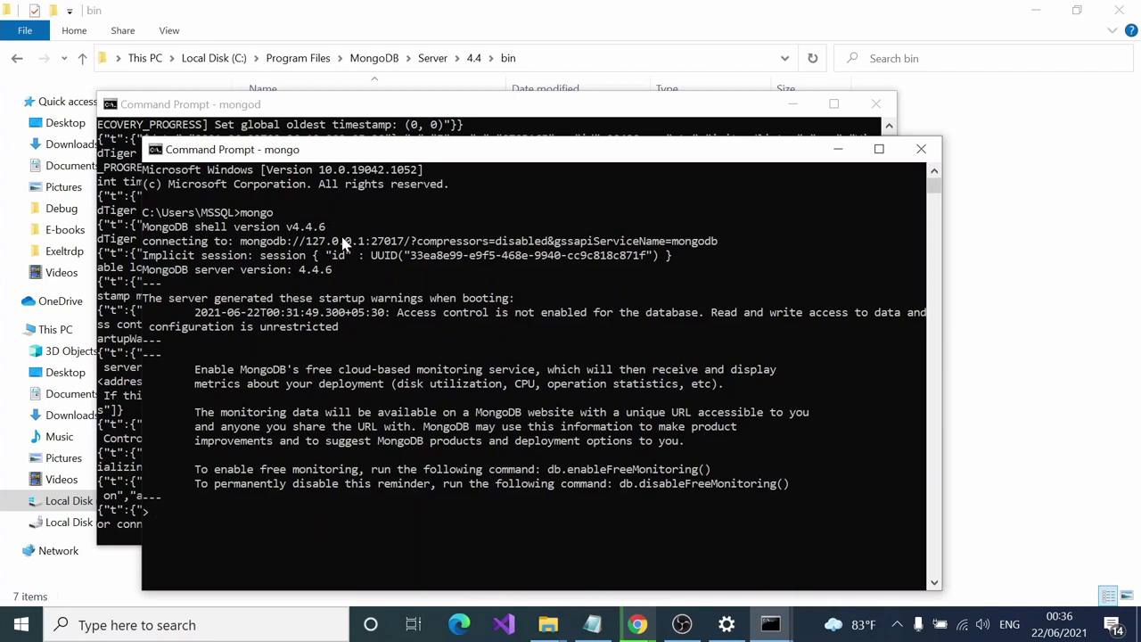
# Step: List the databases with show dbs and switch to a database named mynewdb with use mynewdb
pyautogui.write('show dbs')
pyautogui.press('Return')
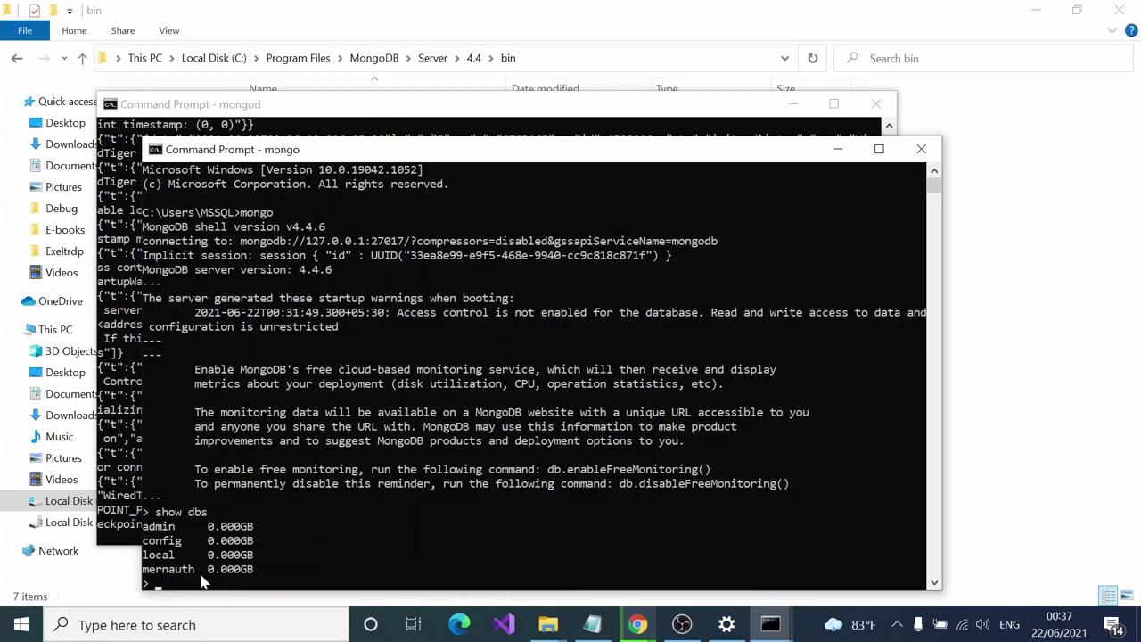
pyautogui.write('use mynewdb')
pyautogui.press('Return')
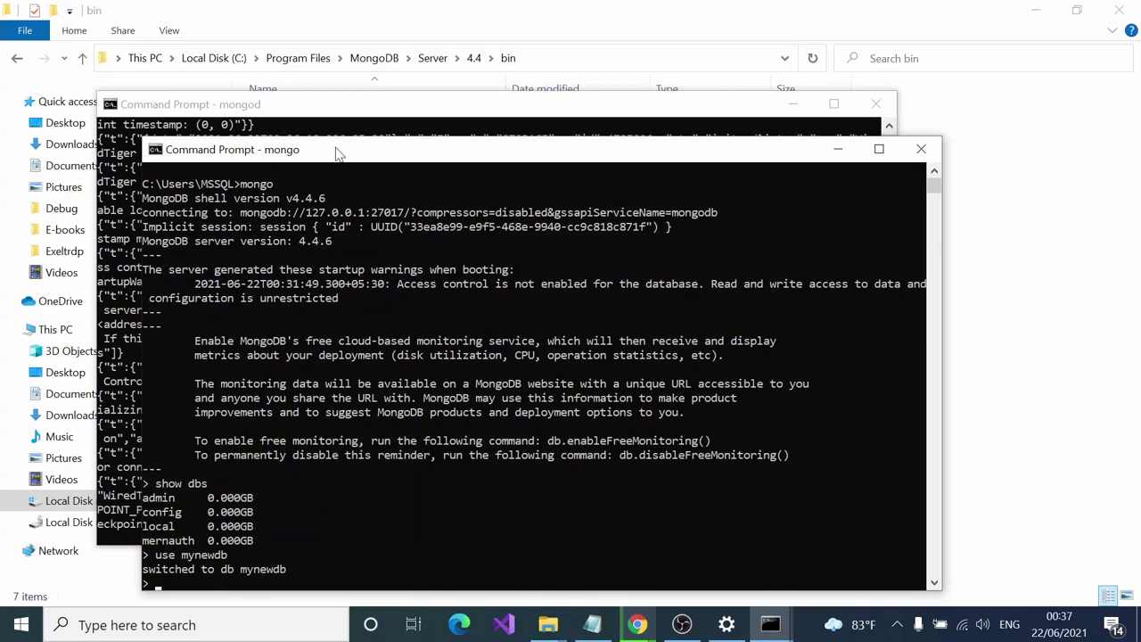
pyautogui.moveTo(337, 151); pyautogui.dragTo(621, 105)
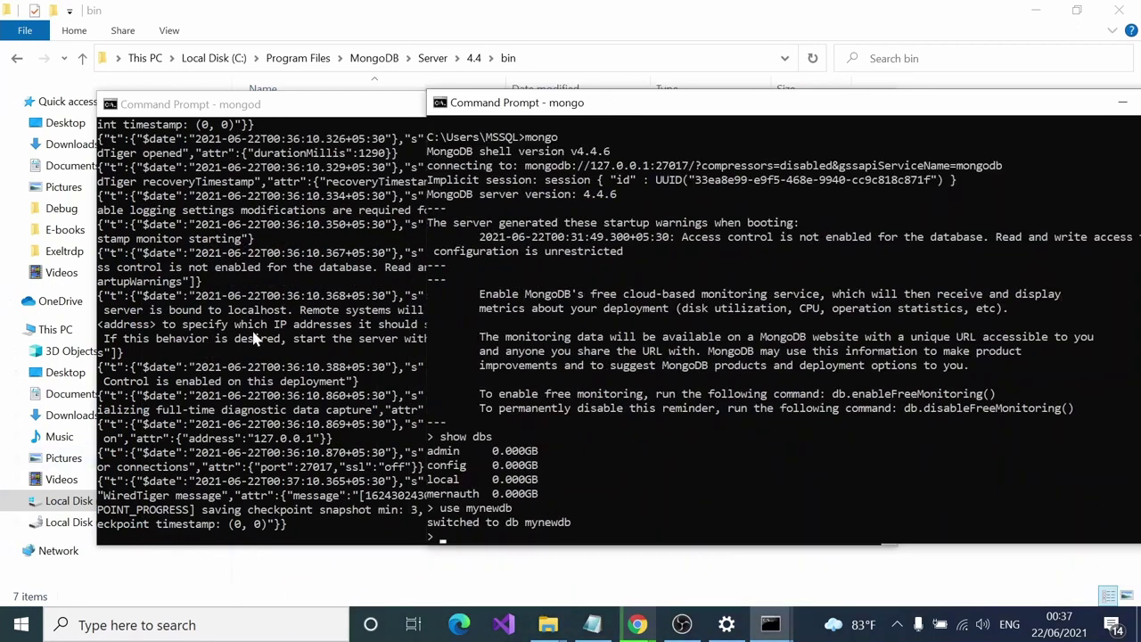